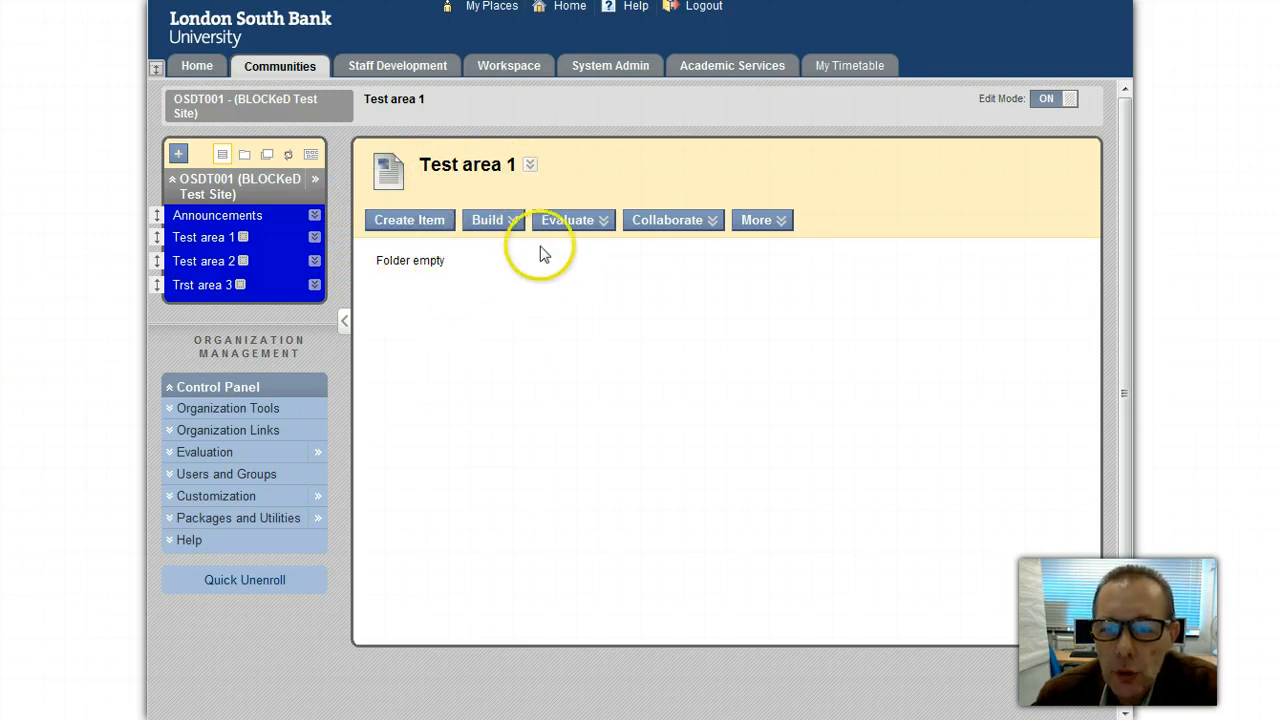
# Step: Open the Collaborate drop-down in Test area 1's action bar
pyautogui.click(690, 222)
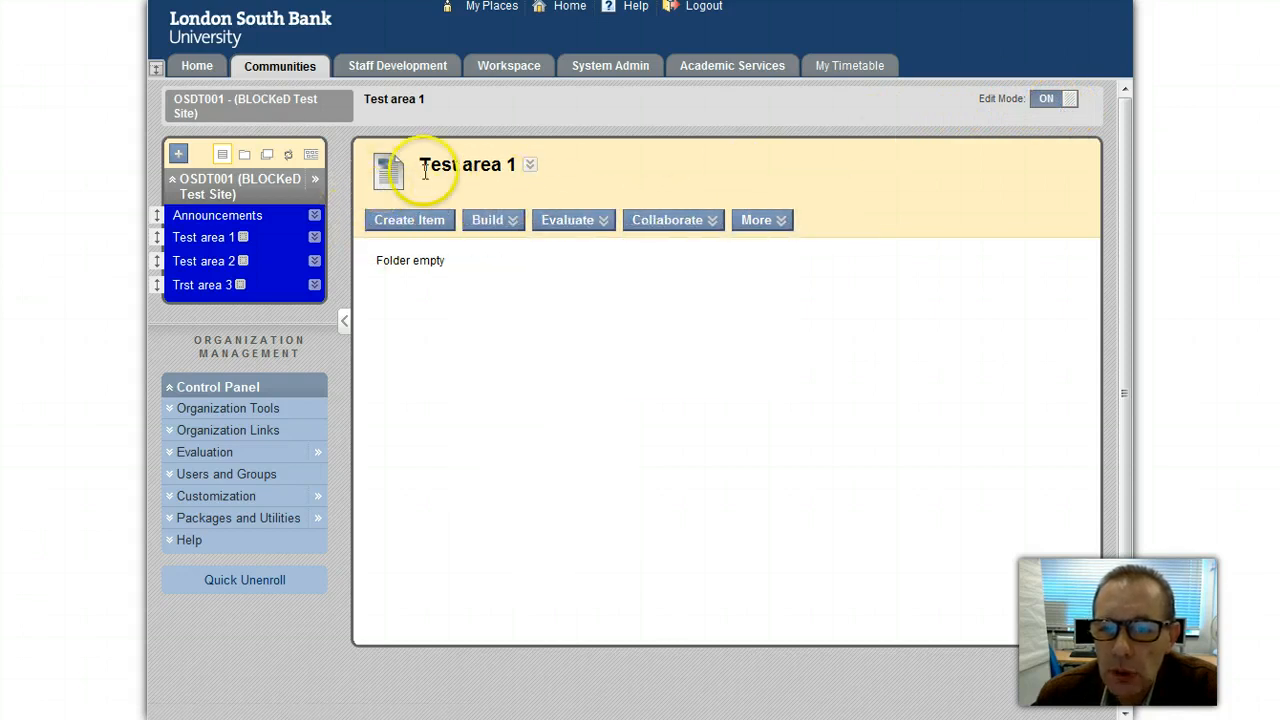
pyautogui.moveTo(668, 226)
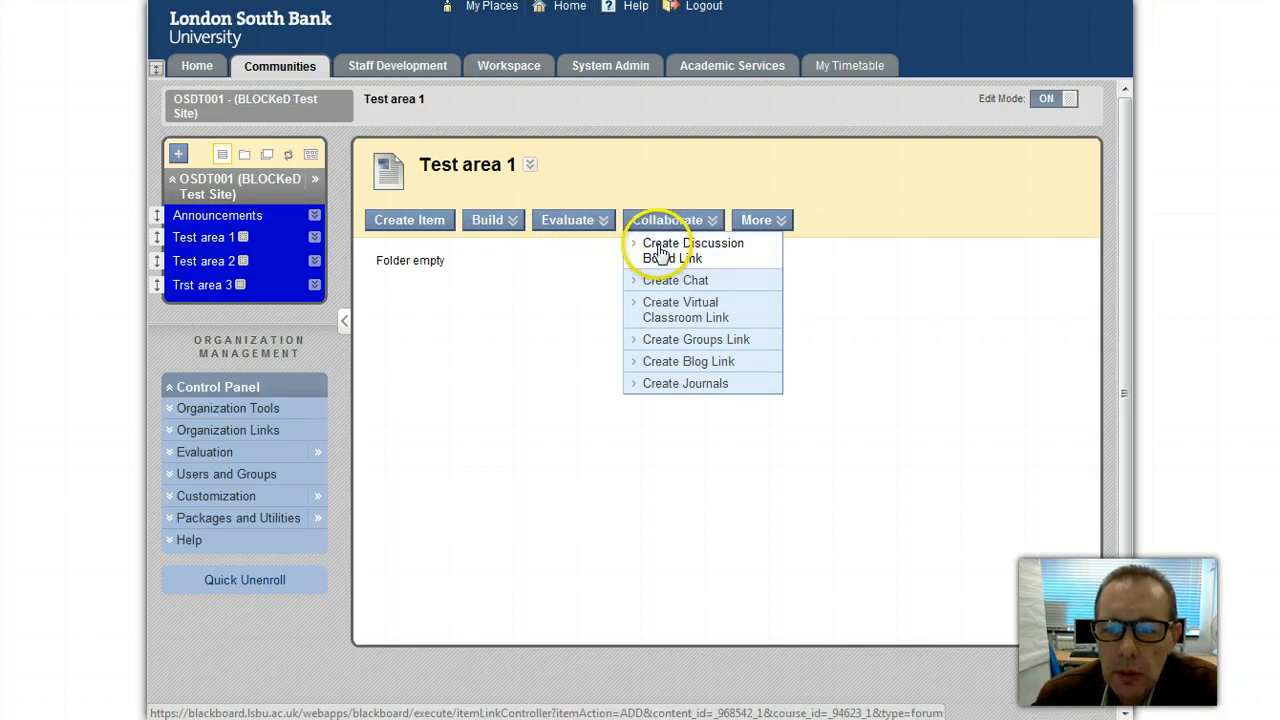
# Step: Choose Create Discussion Board Link from the Collaborate menu
pyautogui.click(660, 252)
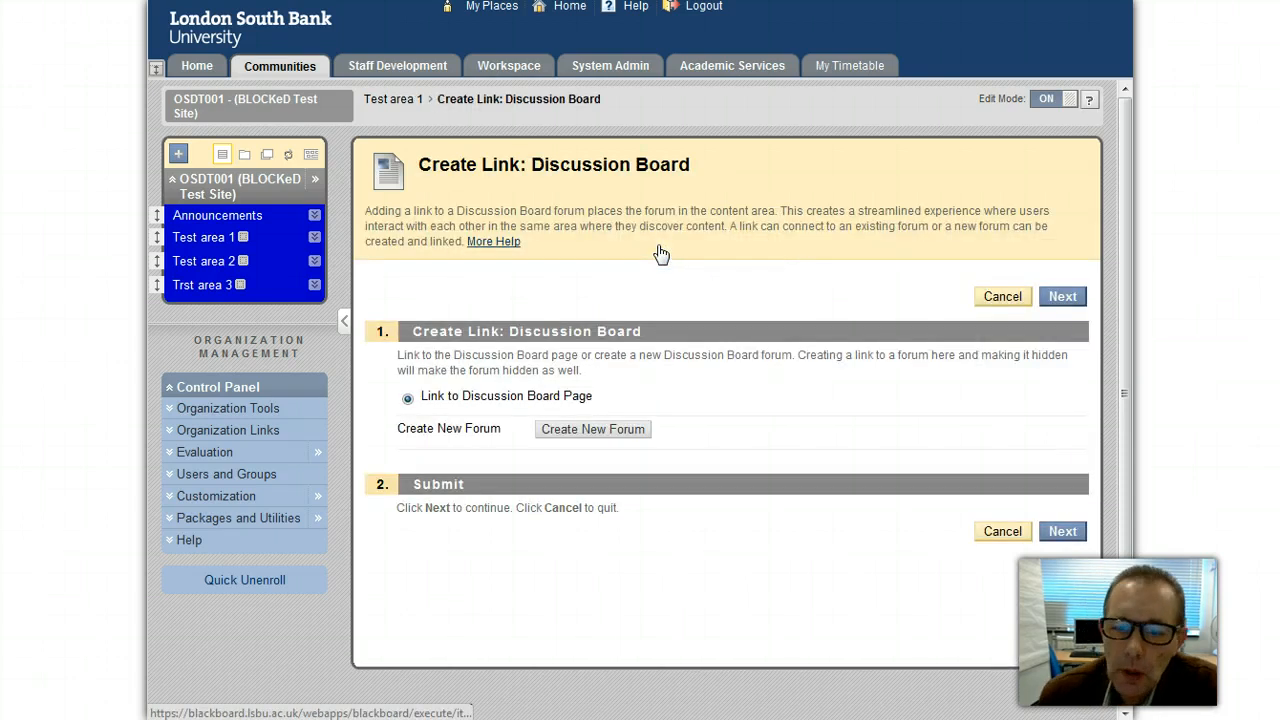
# Step: Create a new forum named 'General Discussion' with description 'Discuss placement issues here.'
pyautogui.click(590, 436)
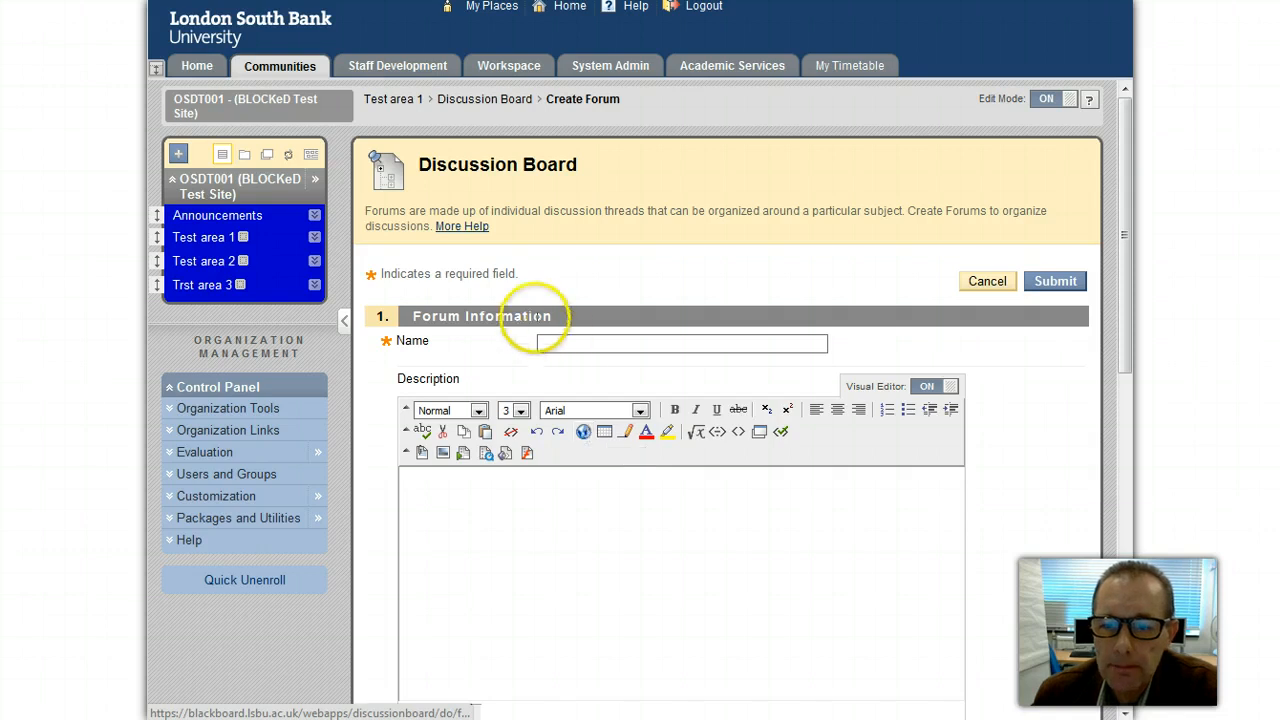
pyautogui.click(560, 340)
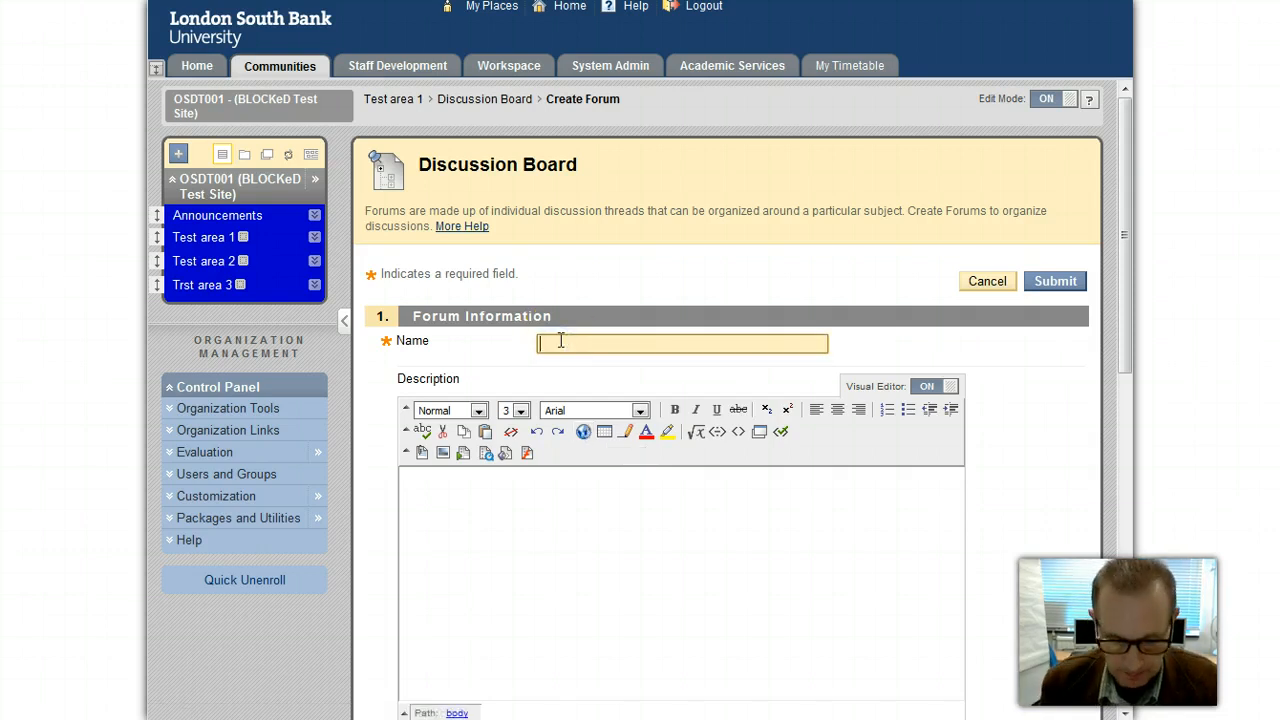
pyautogui.write('Ge')
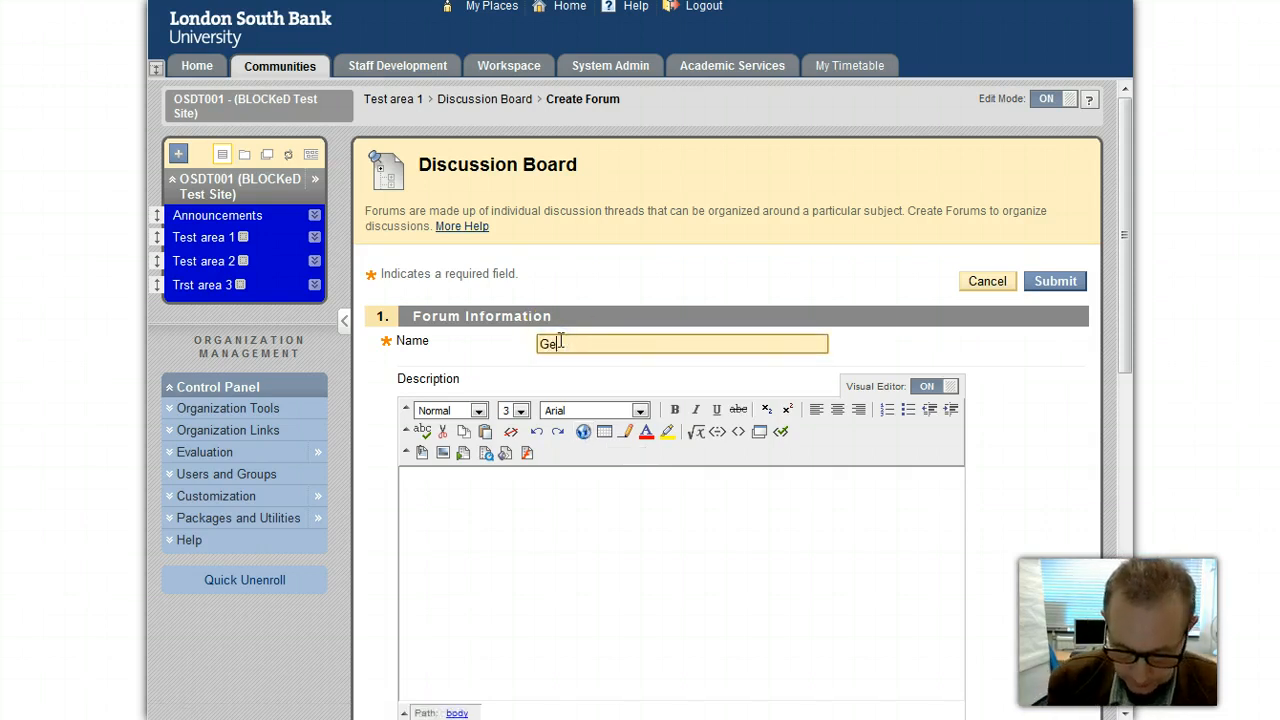
pyautogui.write('neral Disciussion')
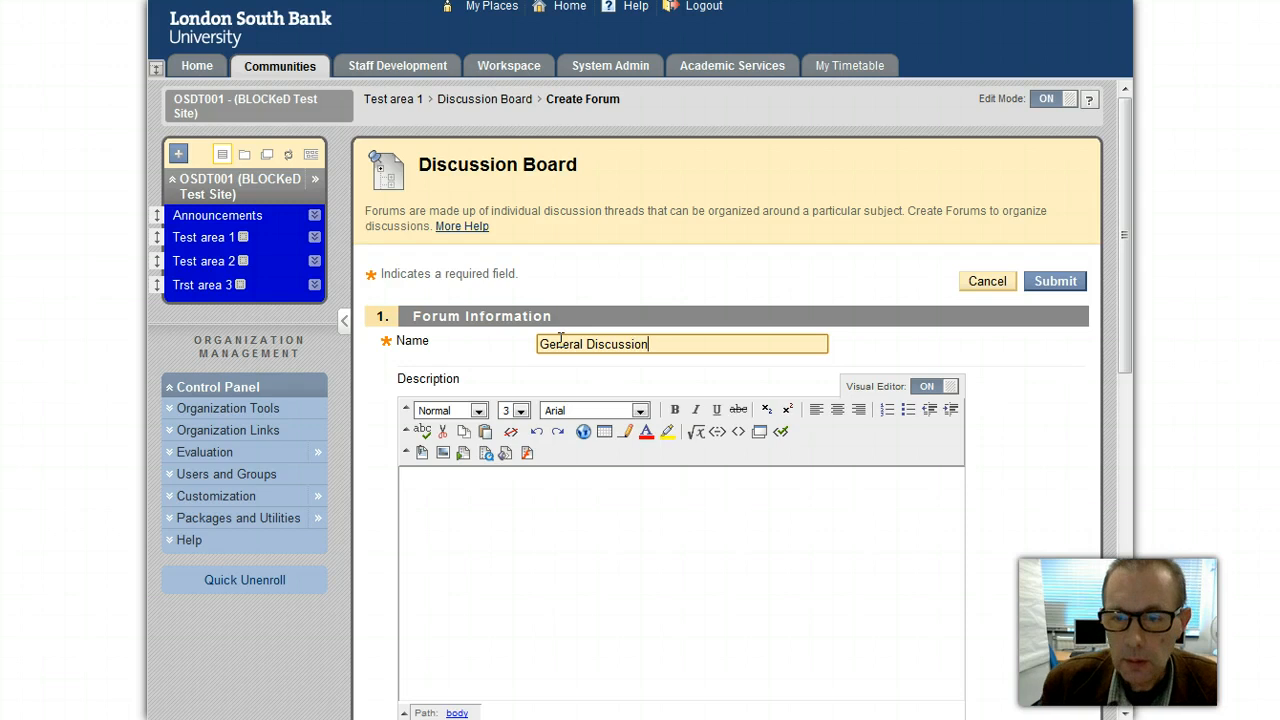
pyautogui.click(569, 495)
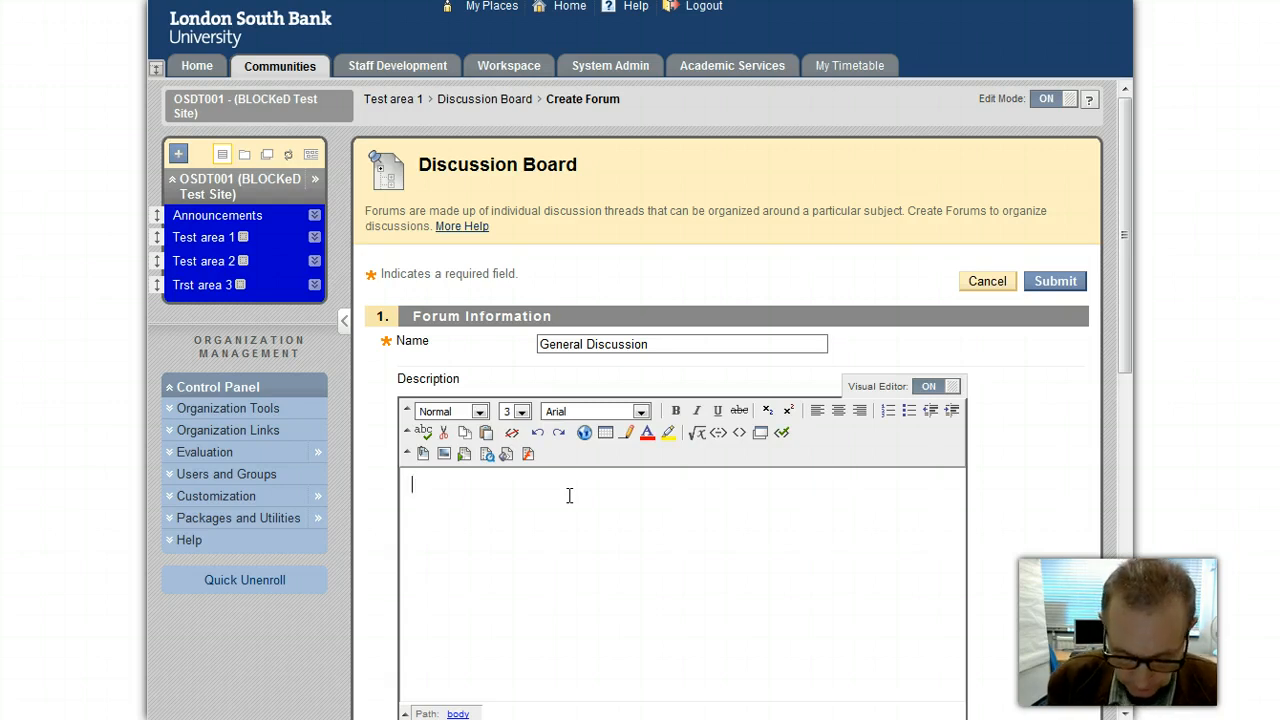
pyautogui.write('Disac')
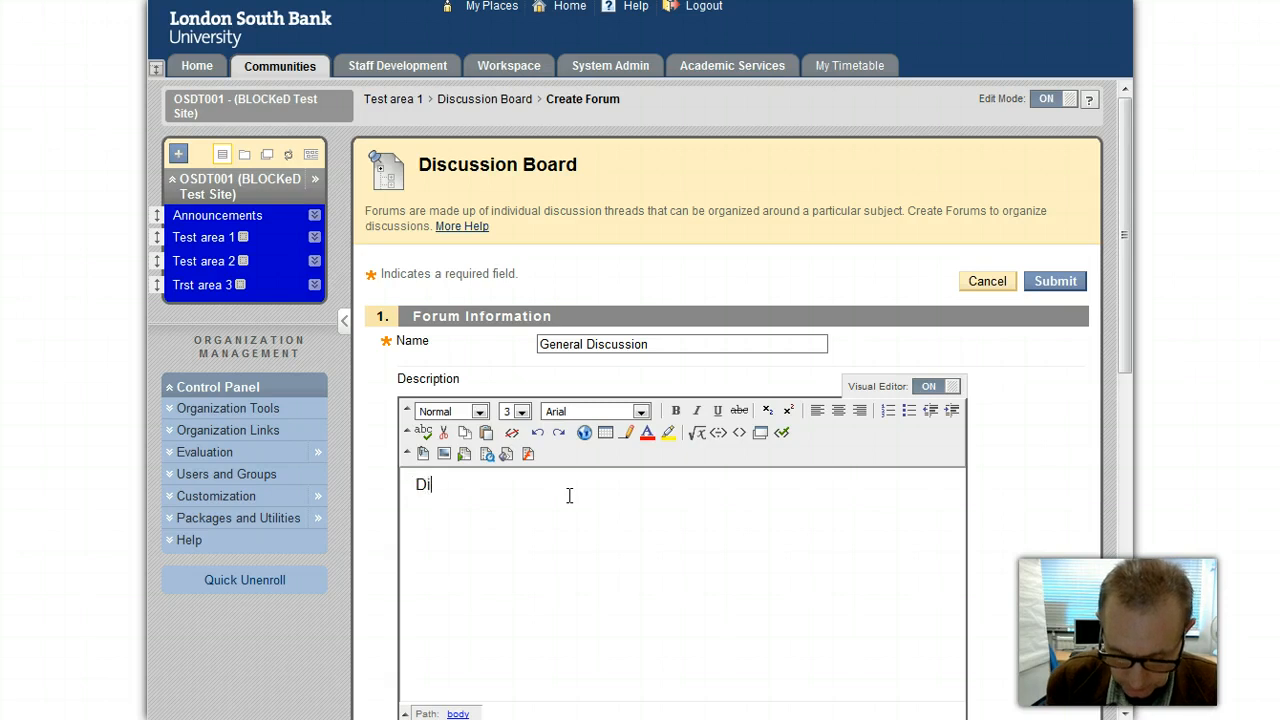
pyautogui.press('BackSpace')
pyautogui.press('BackSpace')
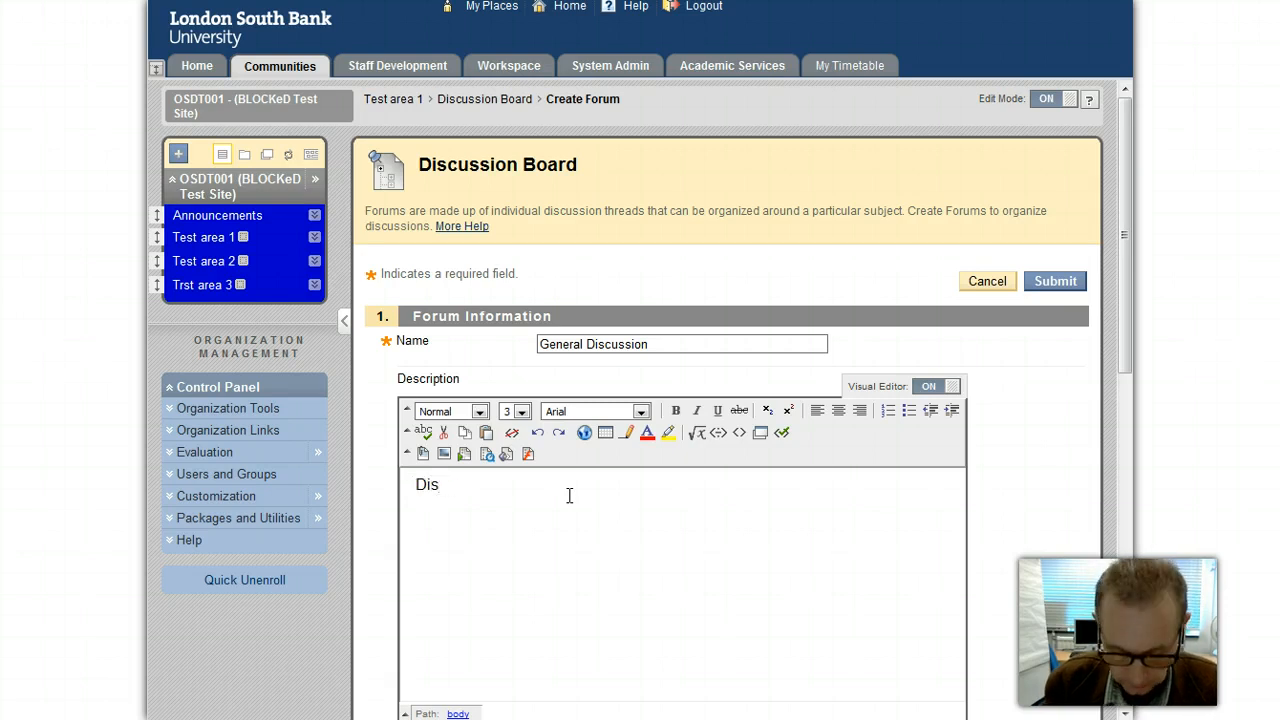
pyautogui.write('cuss ')
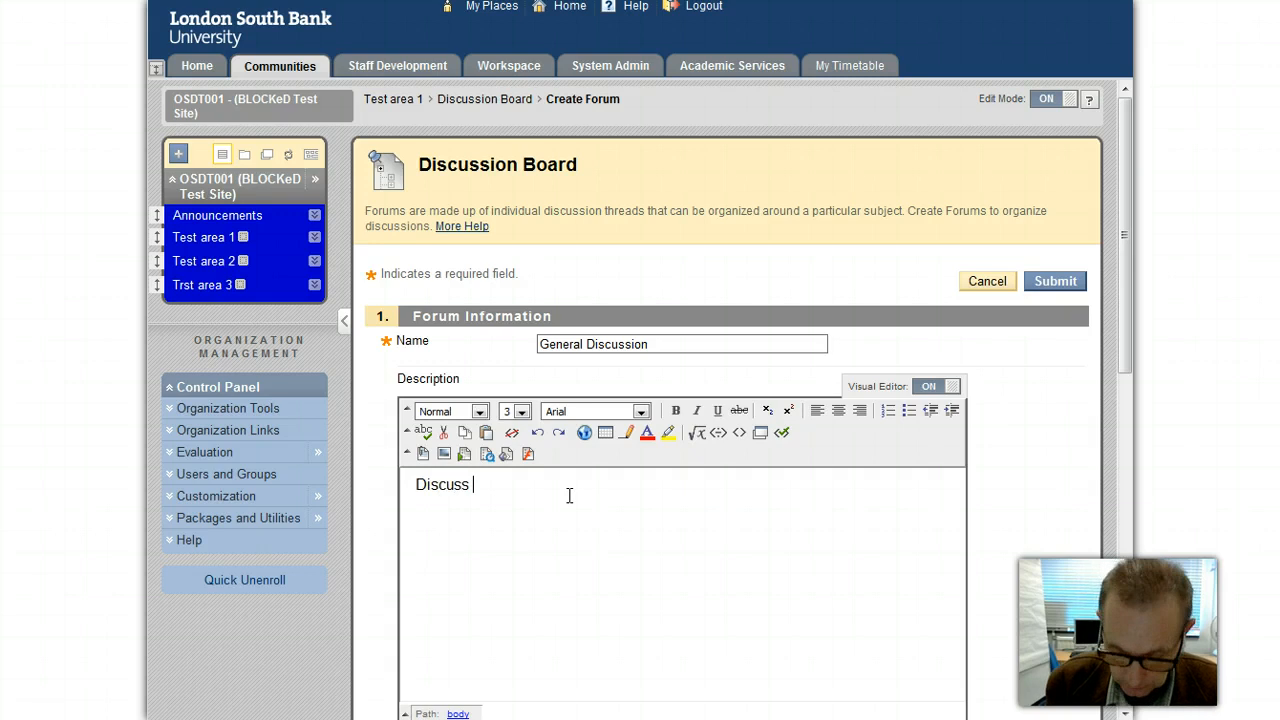
pyautogui.write('placemen')
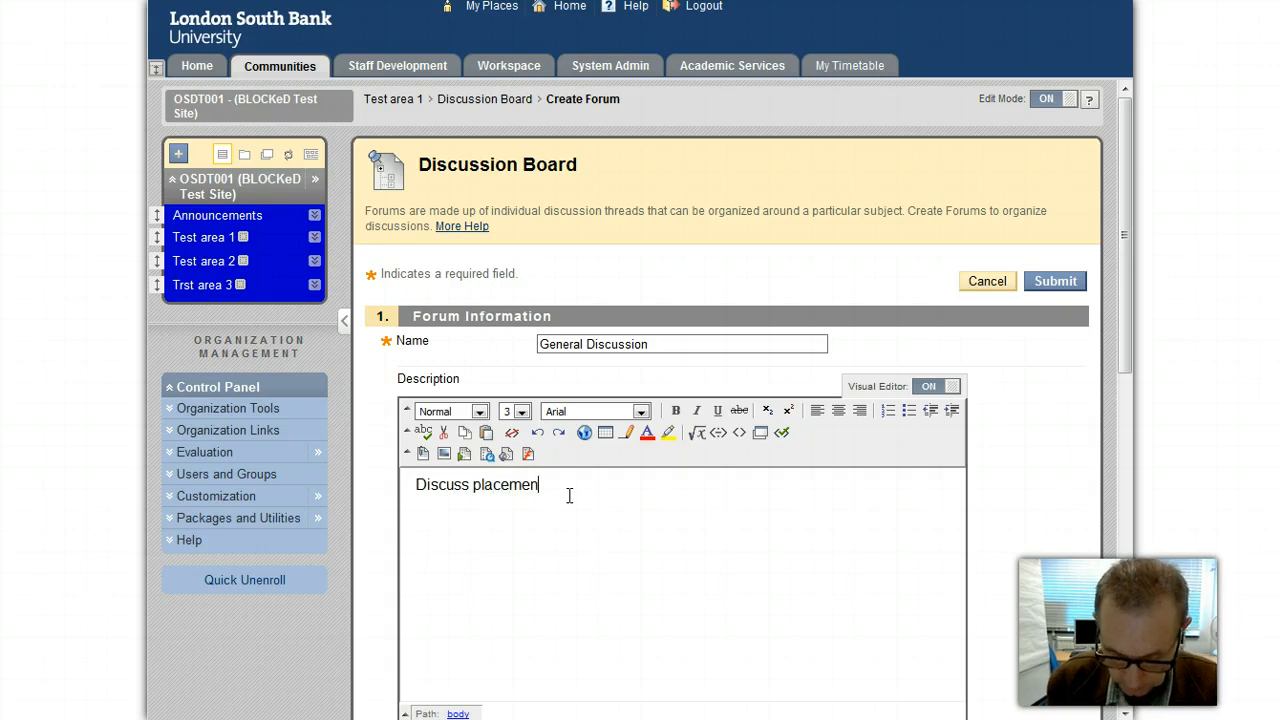
pyautogui.write('t issues ')
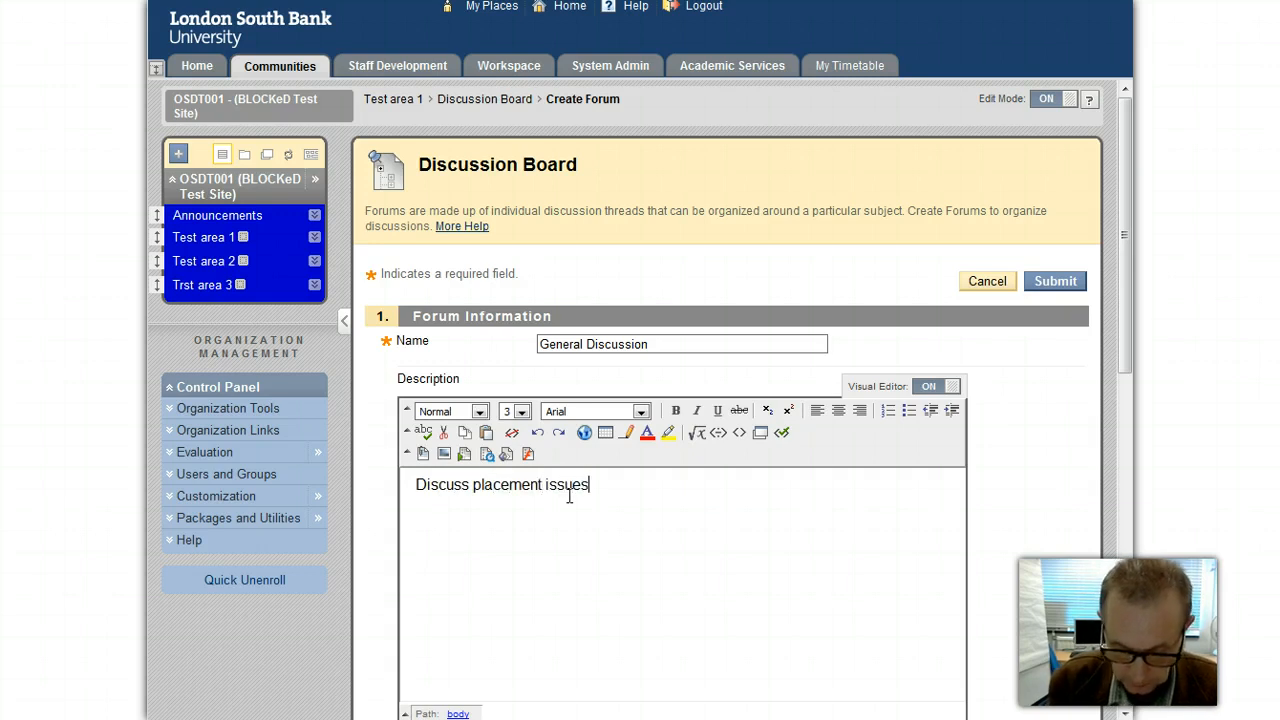
pyautogui.write('h')
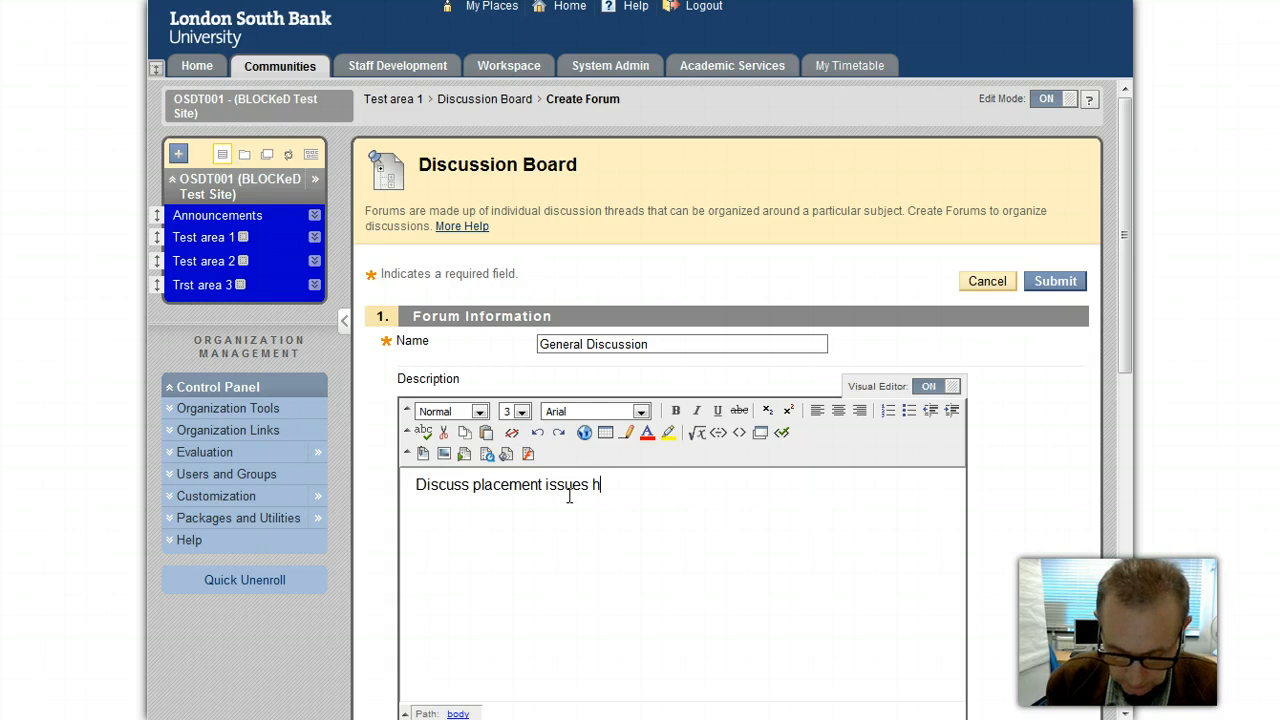
pyautogui.write('ere.')
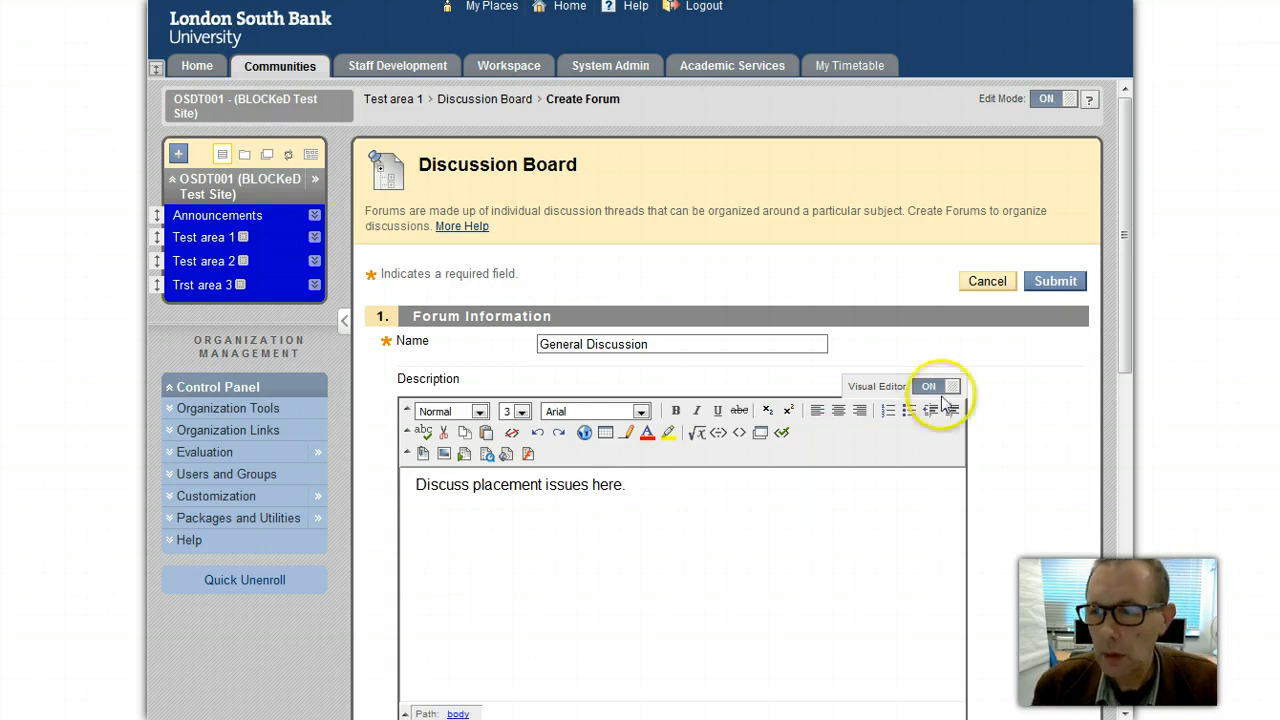
# Step: Scroll down to the Forum Availability and Forum Settings sections
pyautogui.moveTo(1129, 313); pyautogui.dragTo(1094, 538)
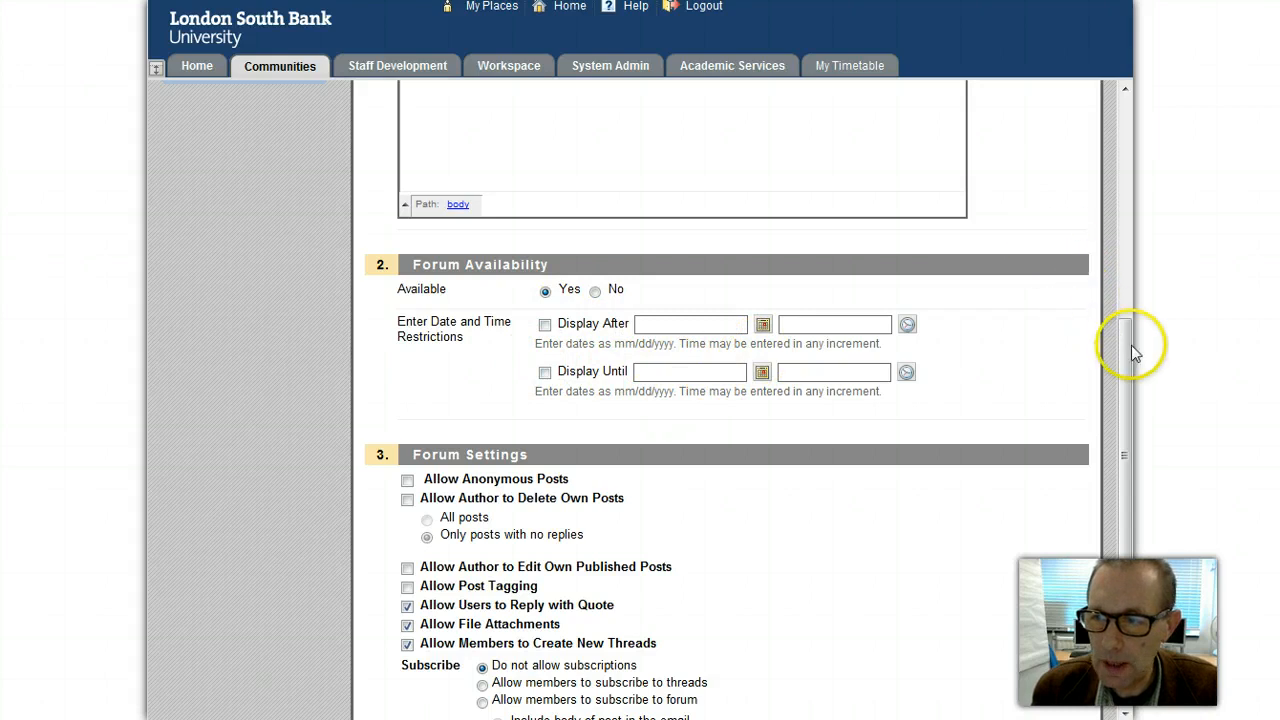
pyautogui.moveTo(1130, 360); pyautogui.dragTo(1120, 493)
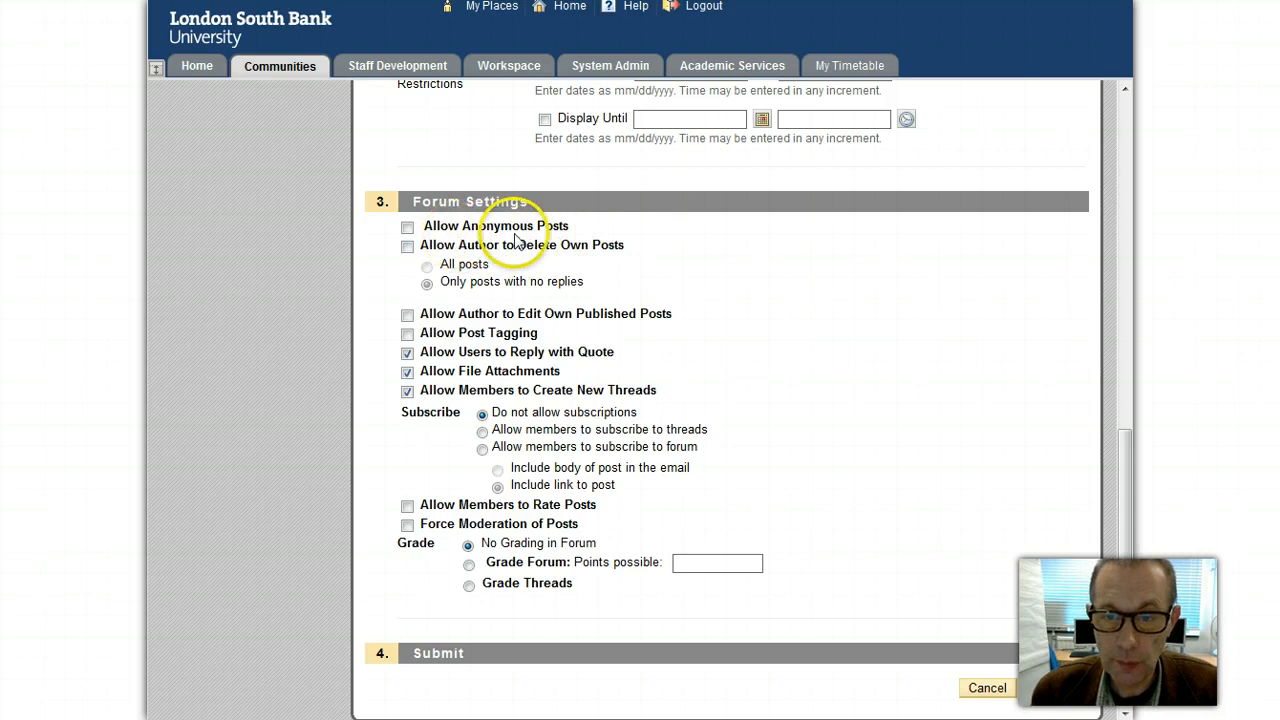
# Step: Allow authors to delete only their own no-reply posts and edit their published posts
pyautogui.click(407, 248)
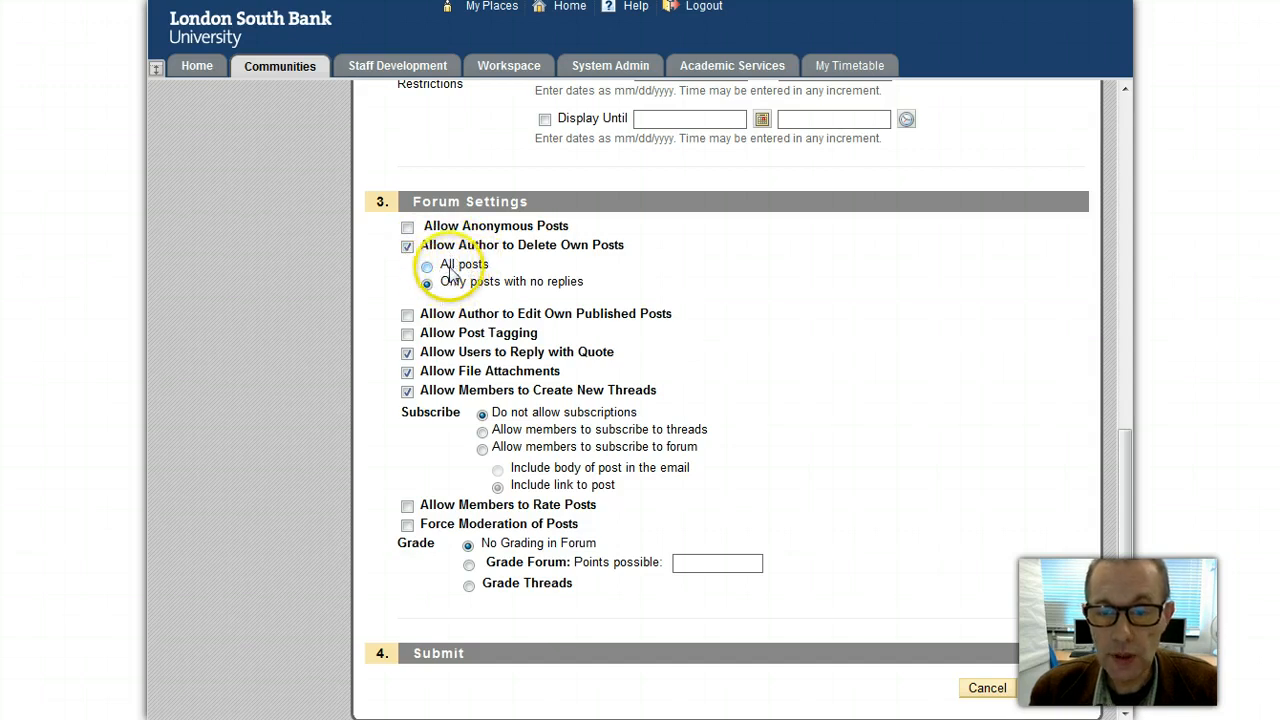
pyautogui.click(427, 267)
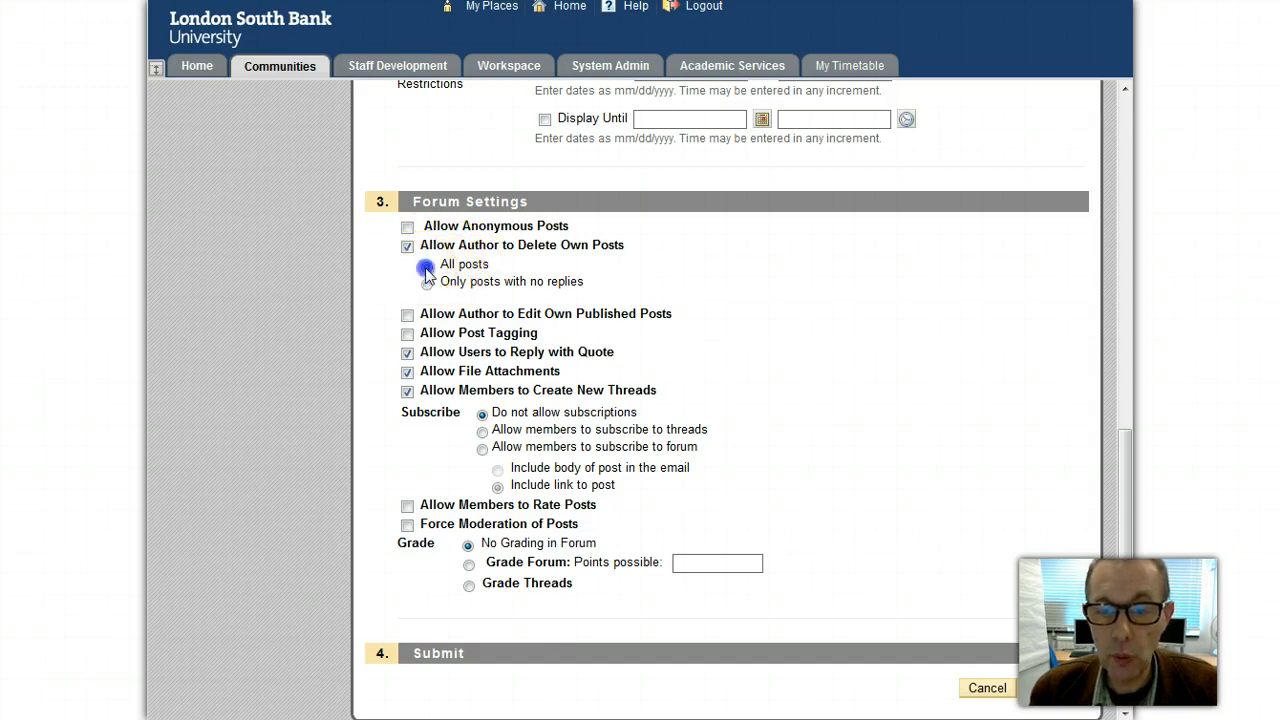
pyautogui.click(427, 284)
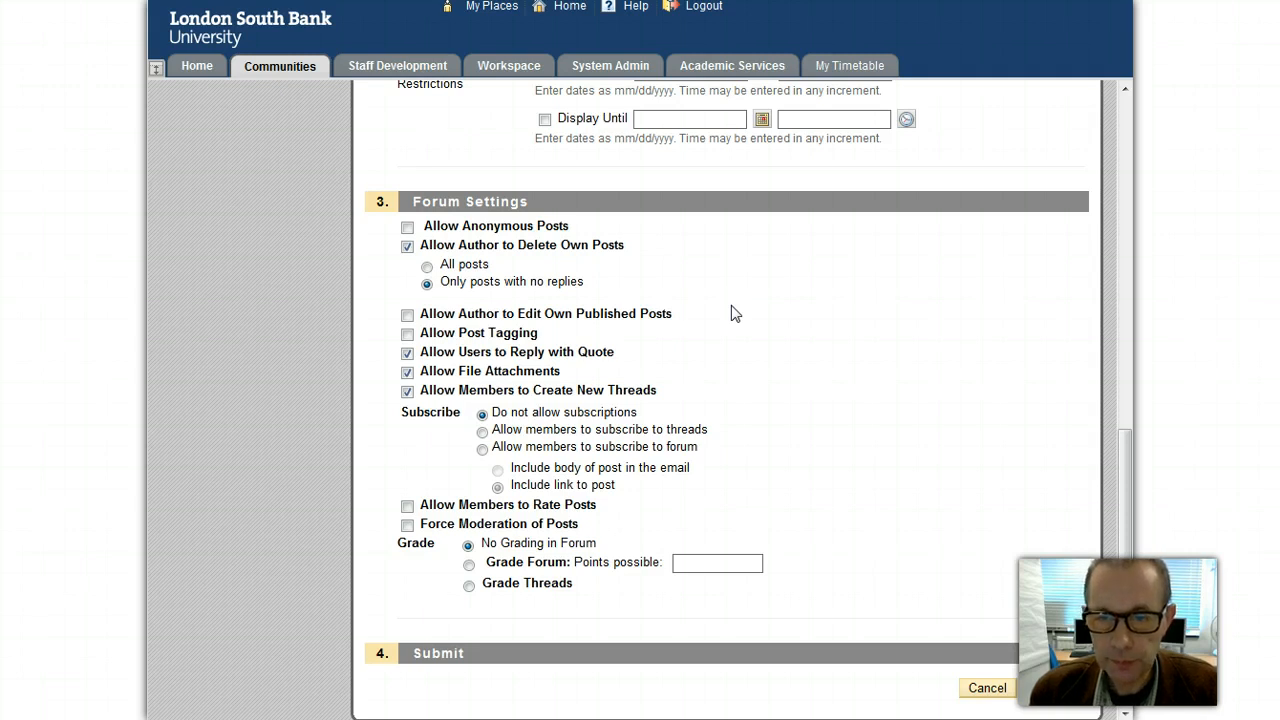
pyautogui.click(408, 316)
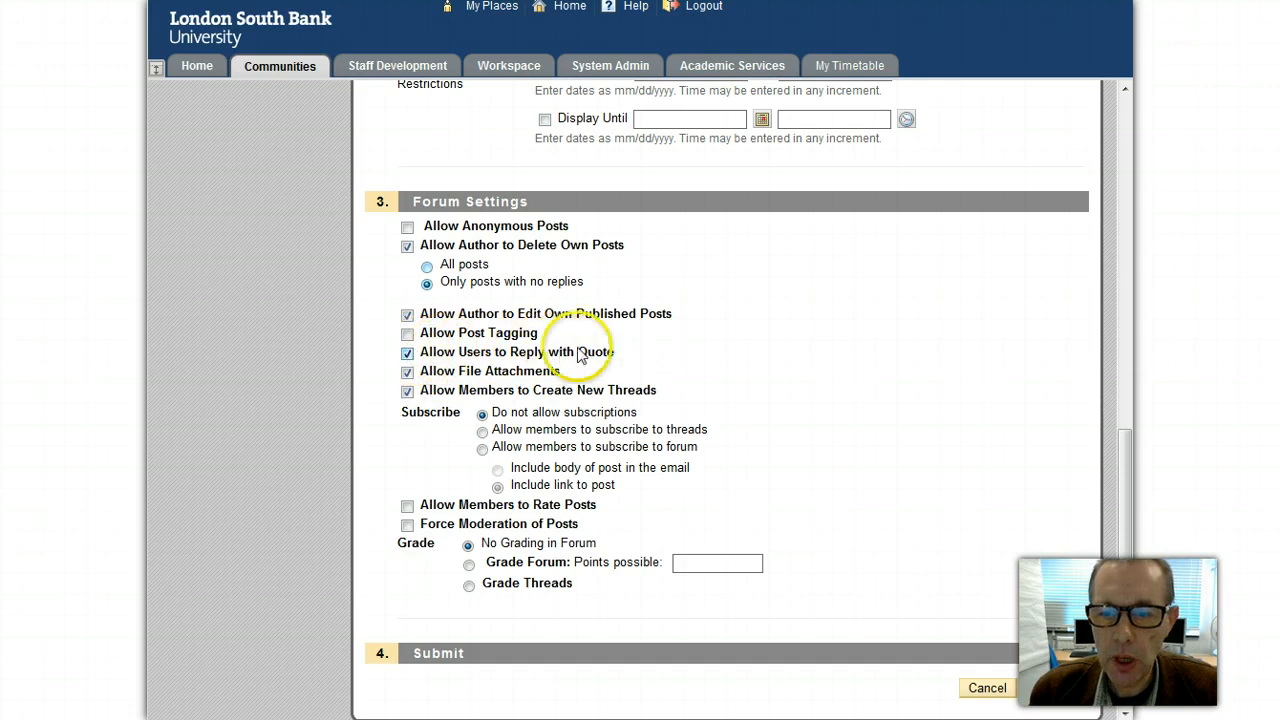
# Step: Untick Allow Users to Reply with Quote in Forum Settings
pyautogui.click(407, 354)
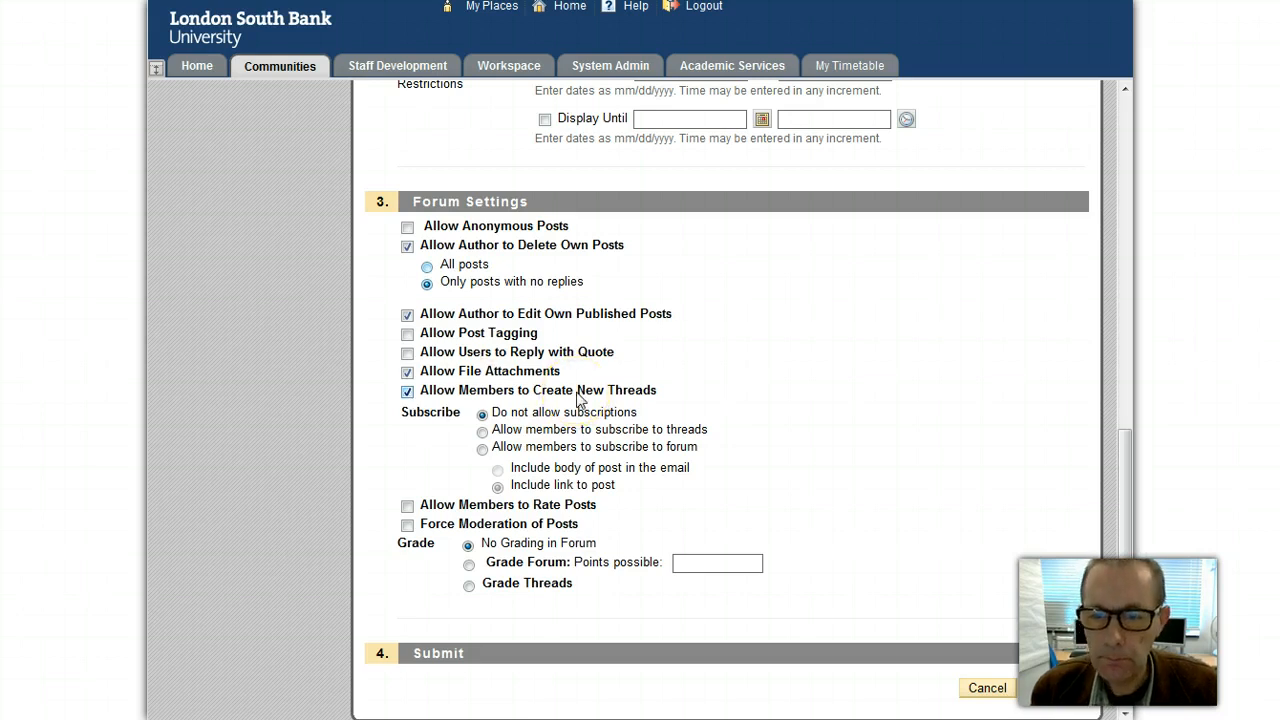
# Step: Enable thread subscriptions with a post link in emails, and let members rate posts
pyautogui.click(482, 431)
pyautogui.click(482, 448)
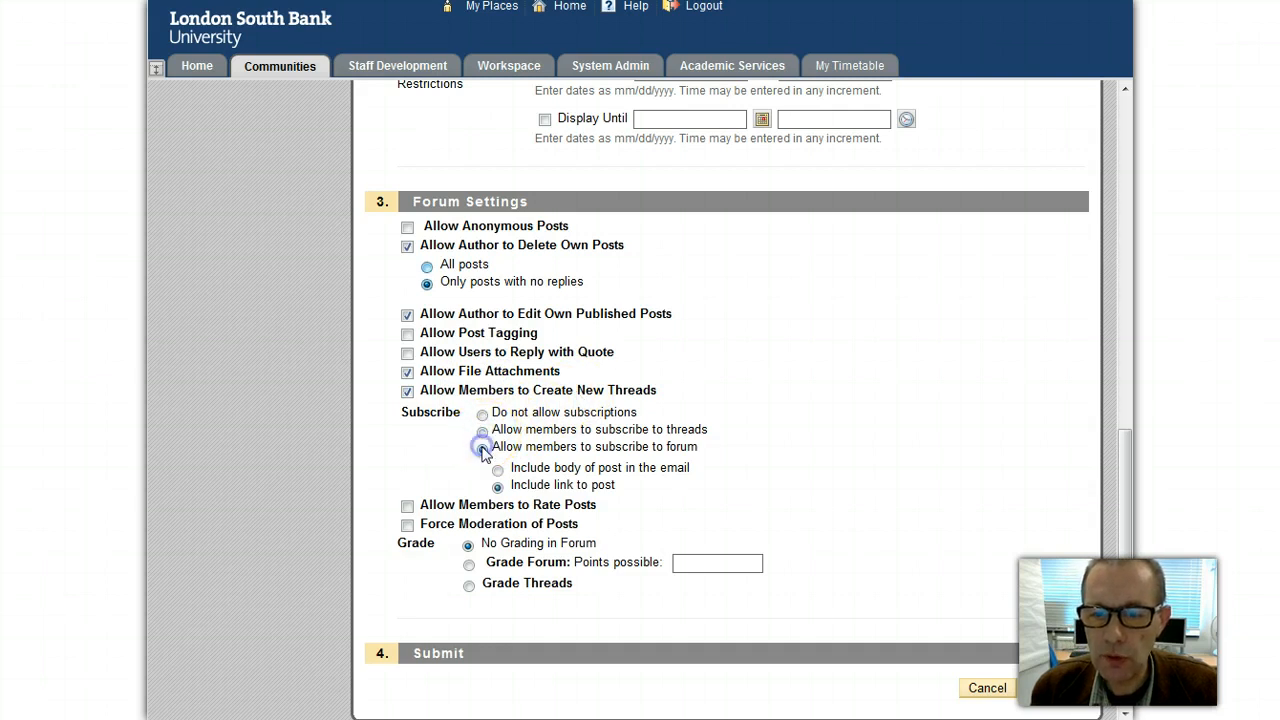
pyautogui.click(483, 432)
pyautogui.click(482, 448)
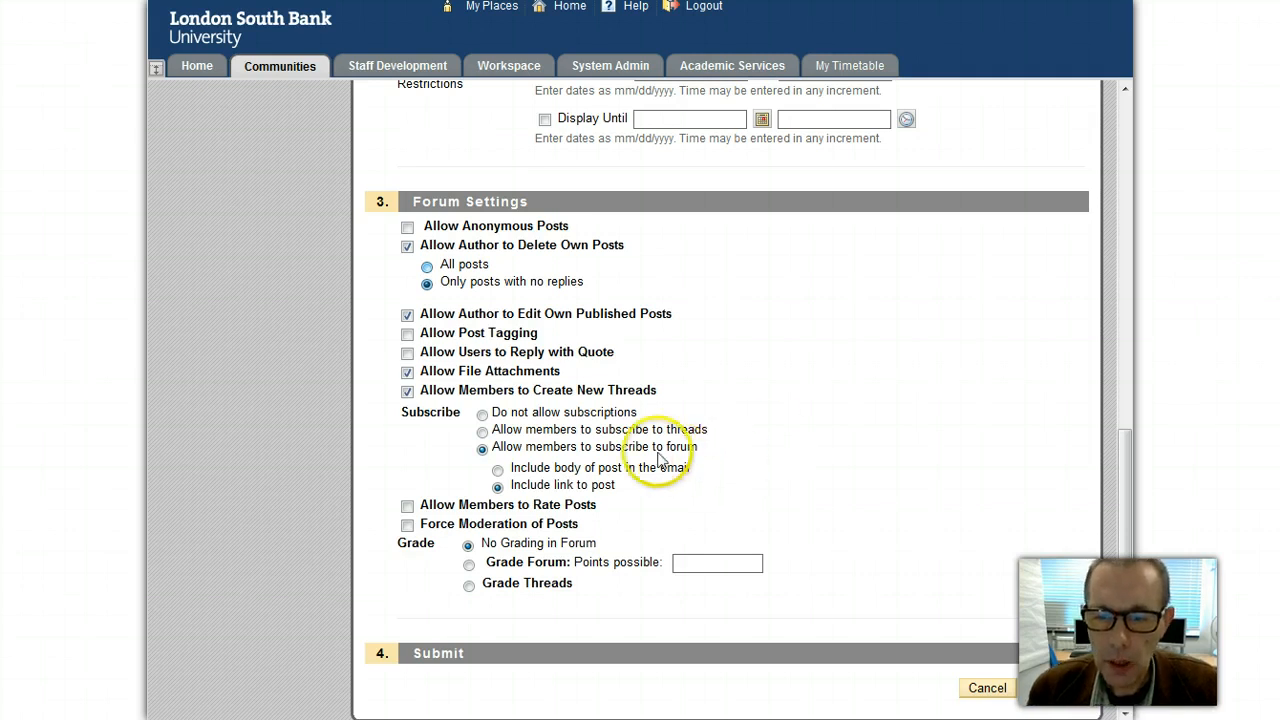
pyautogui.click(482, 431)
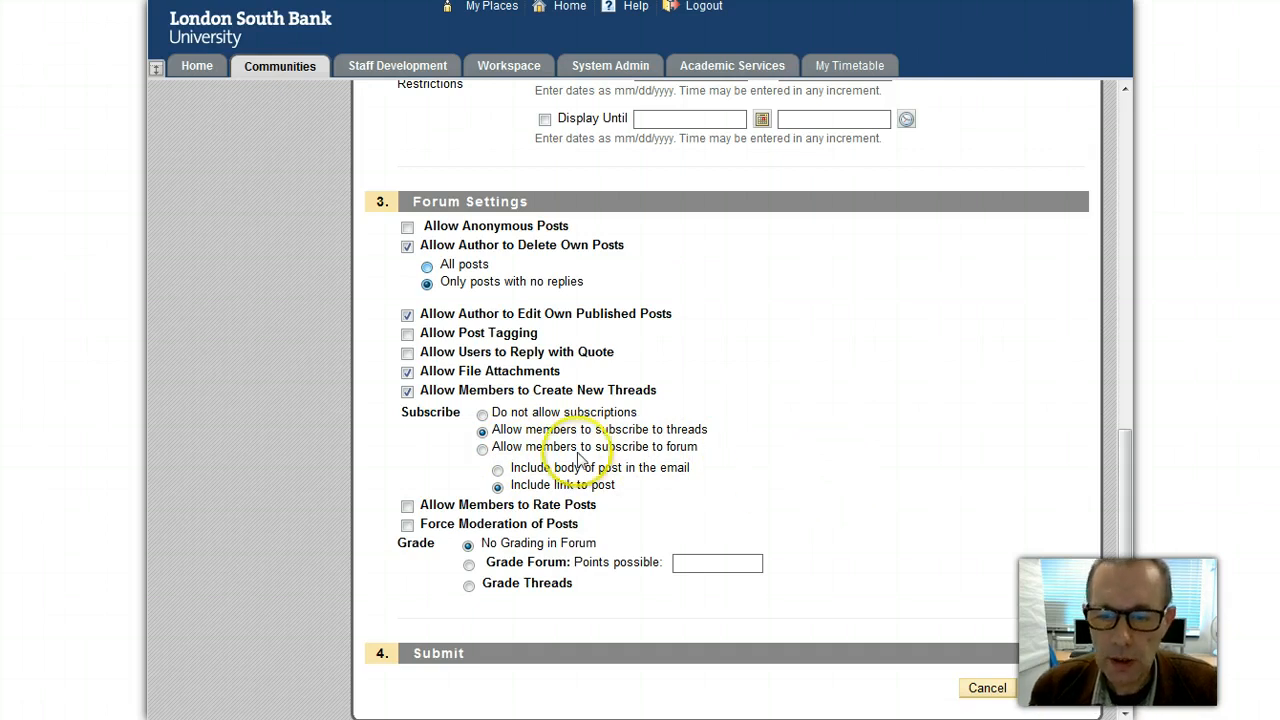
pyautogui.click(497, 470)
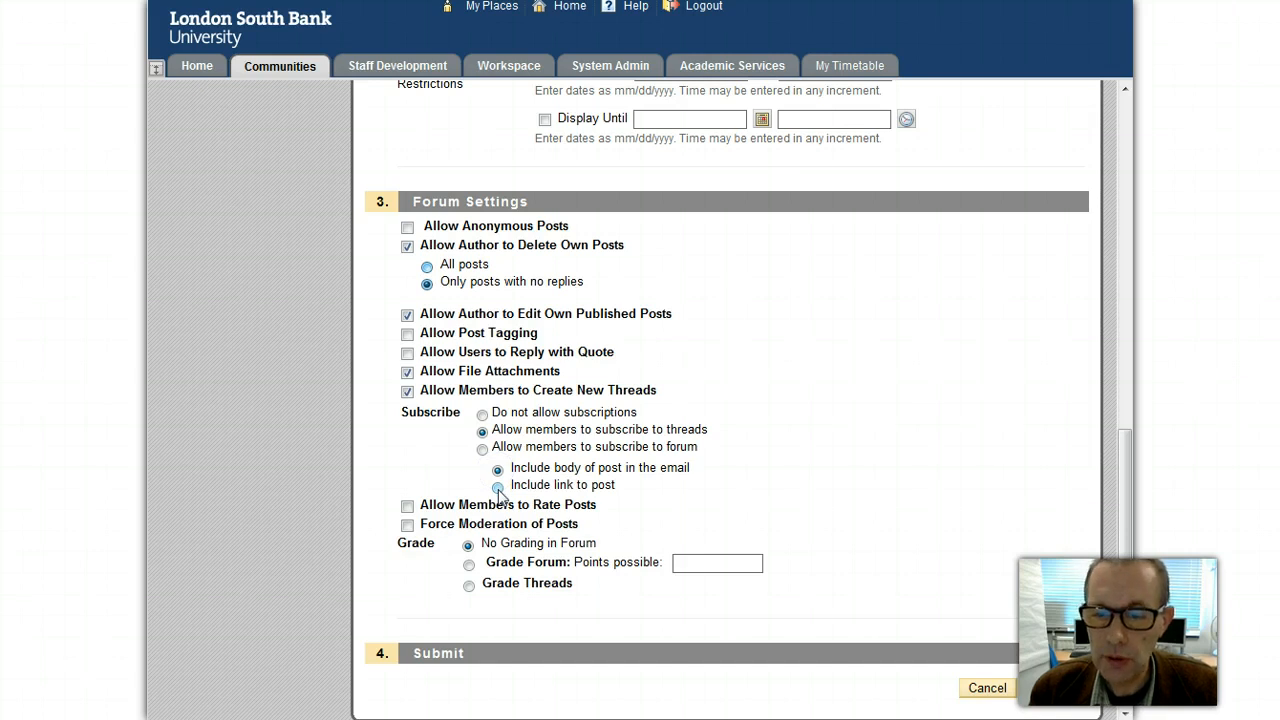
pyautogui.click(498, 489)
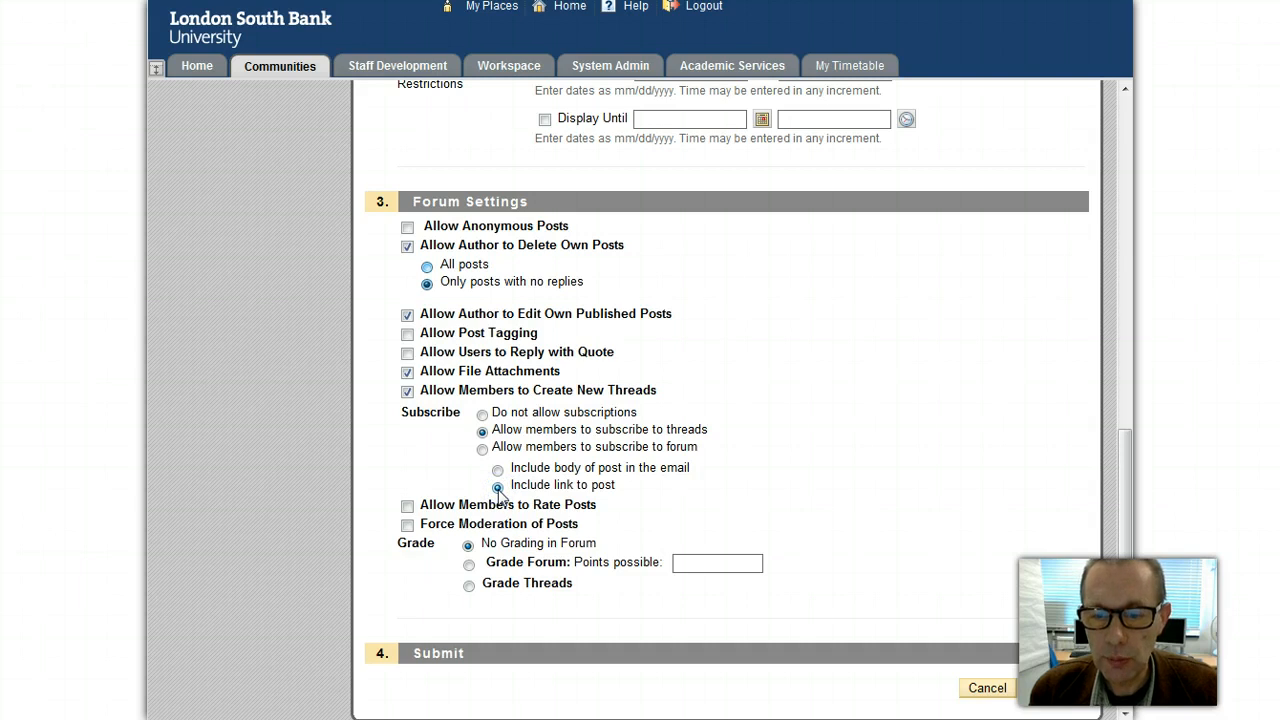
pyautogui.click(408, 506)
pyautogui.click(408, 506)
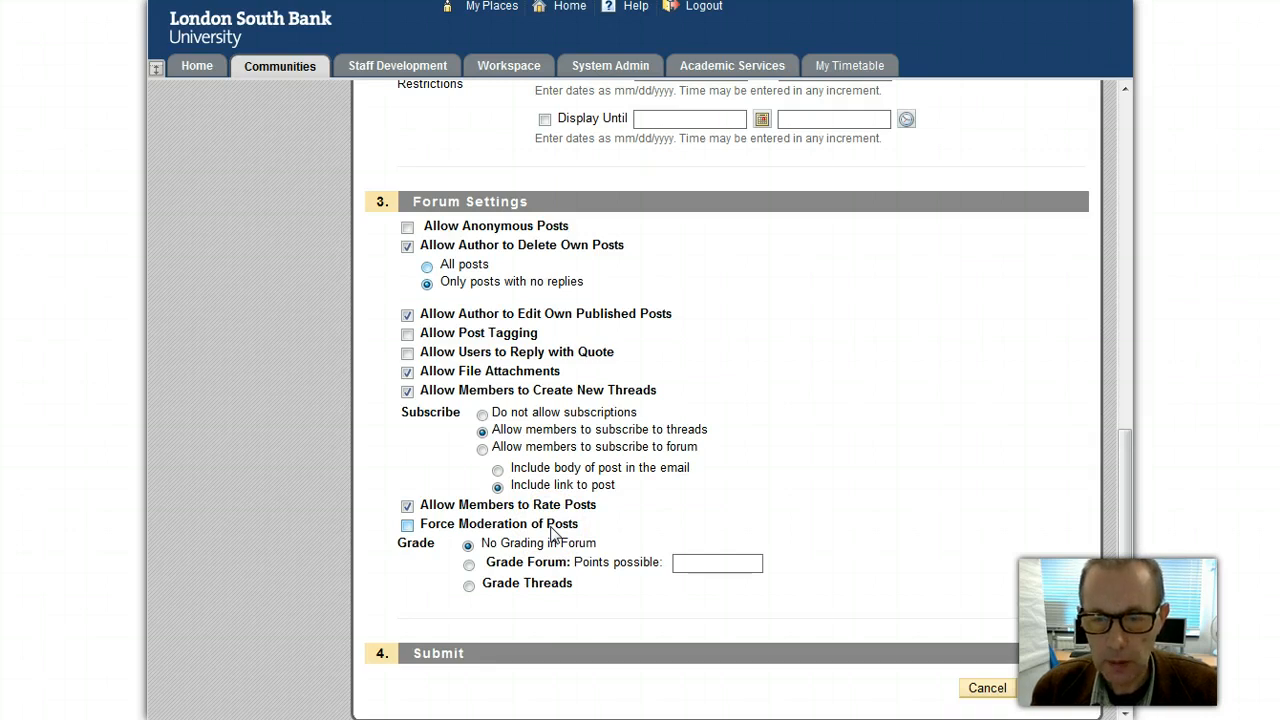
# Step: Set the General Discussion forum to No Grading and submit it
pyautogui.click(470, 567)
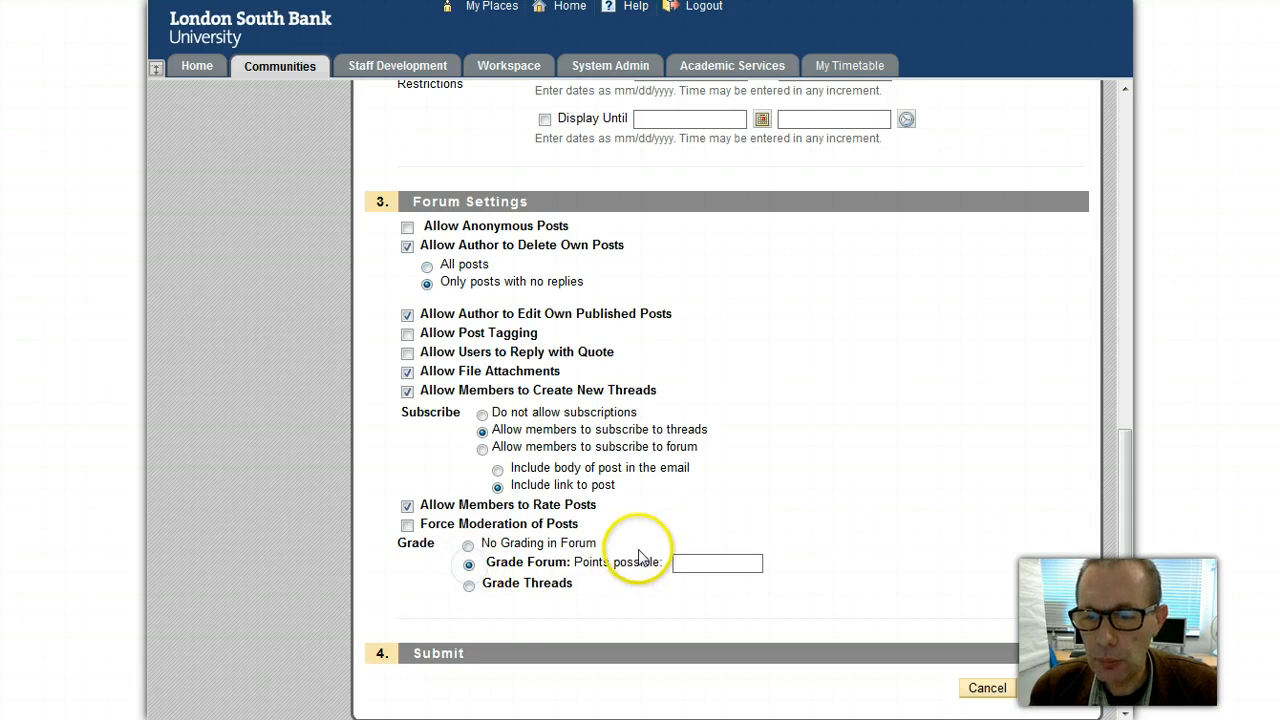
pyautogui.click(680, 563)
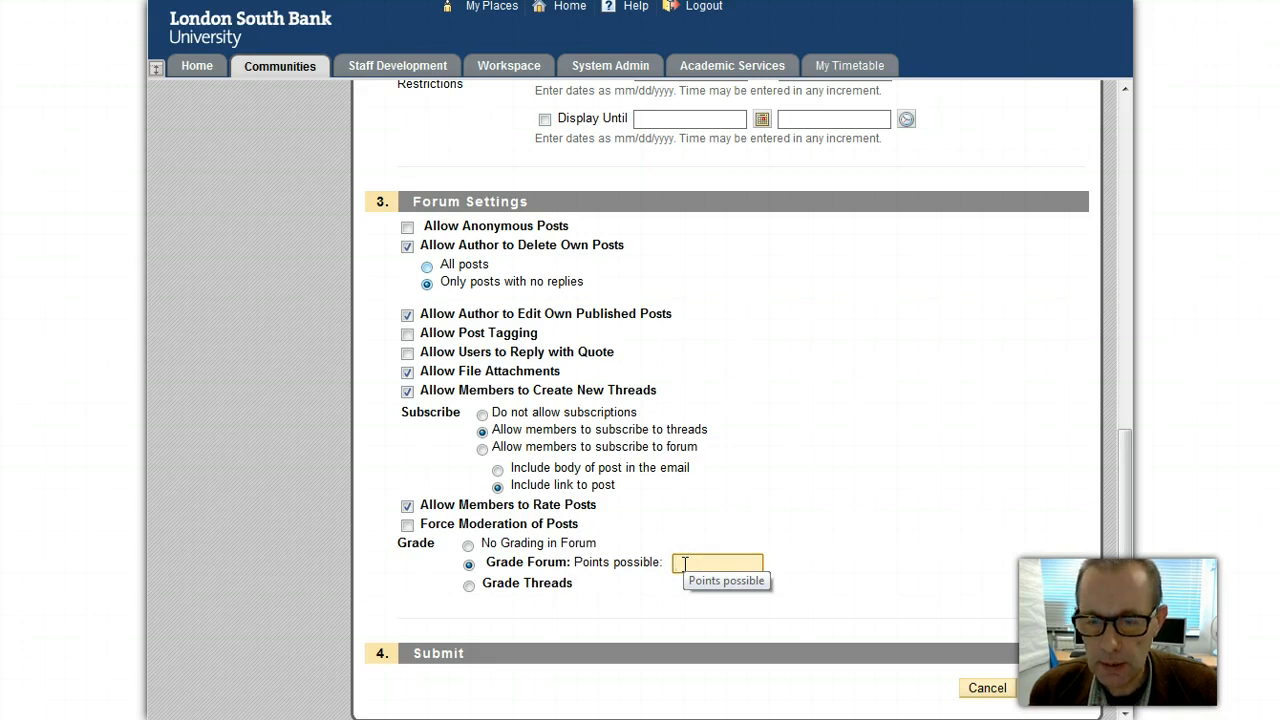
pyautogui.click(469, 588)
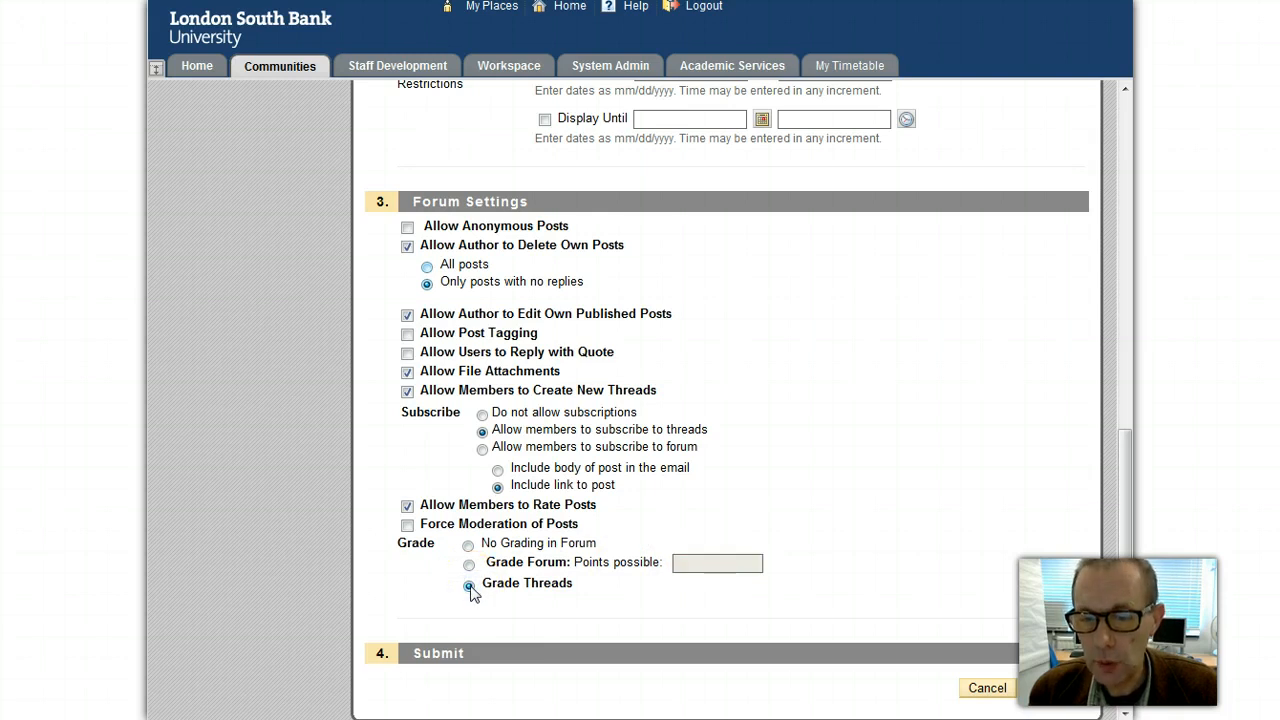
pyautogui.click(468, 545)
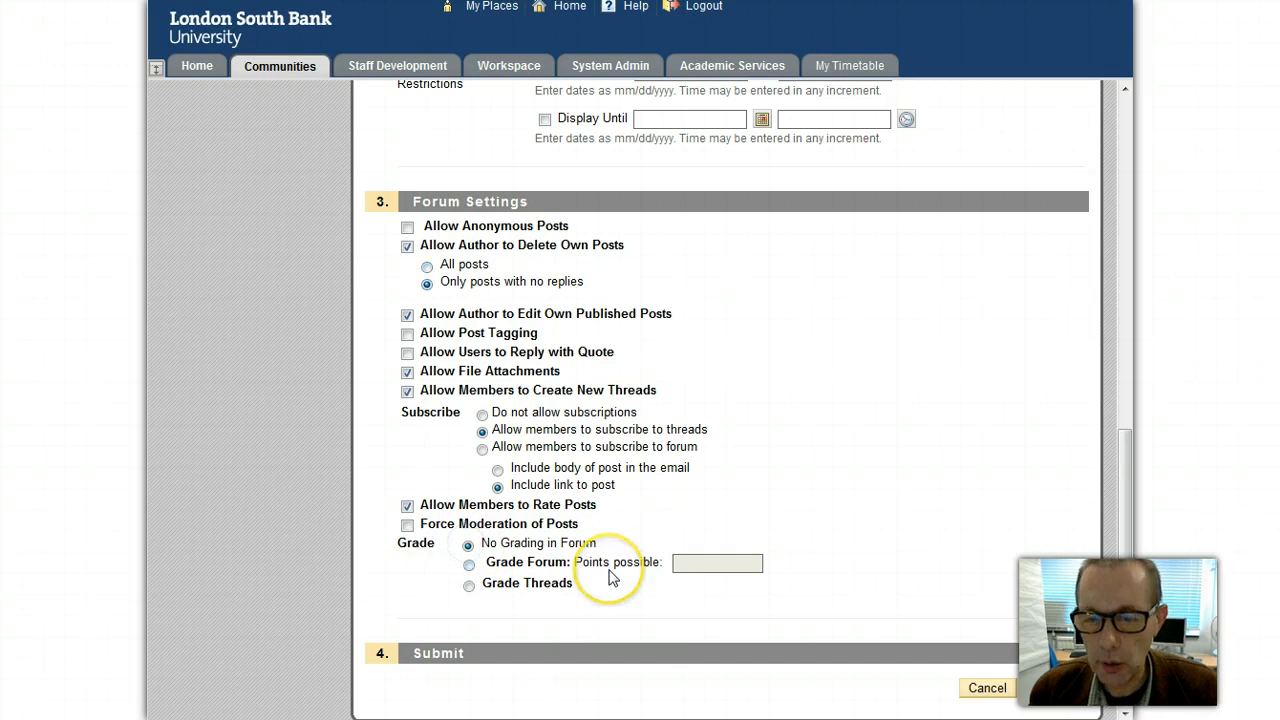
pyautogui.click(1062, 688)
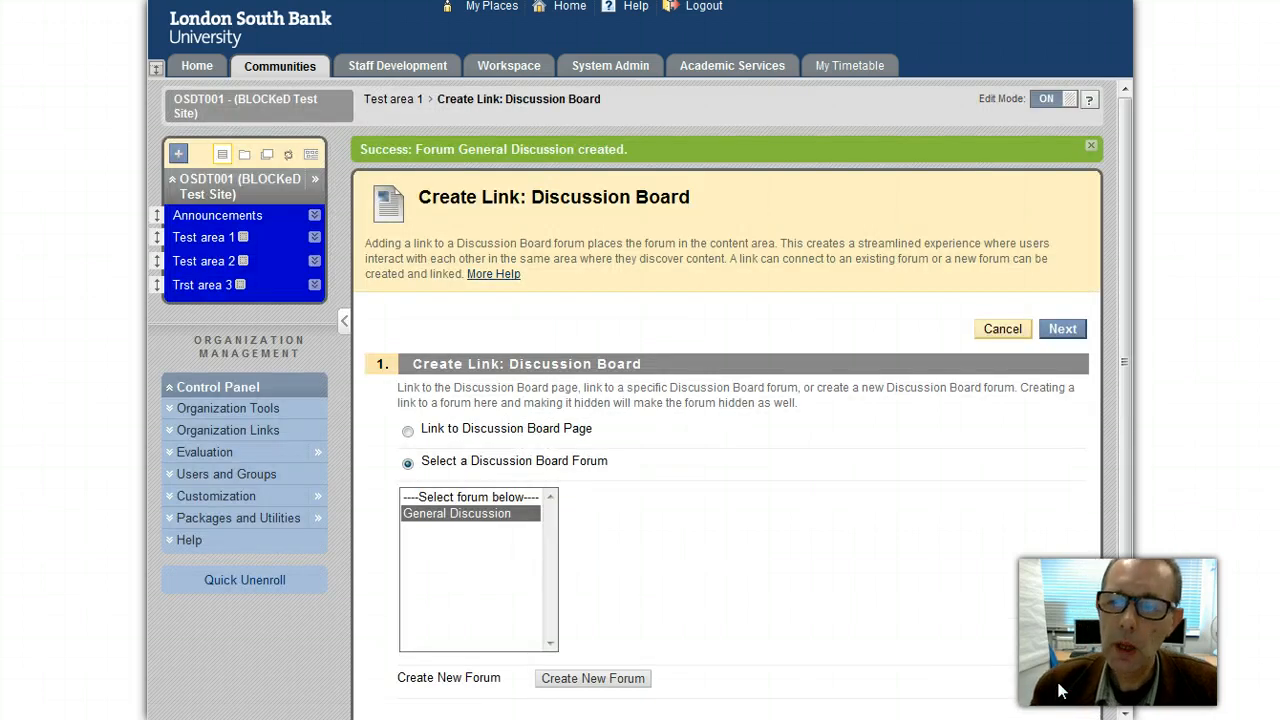
# Step: Select 'General Discussion' in the forum list and continue to the link details
pyautogui.moveTo(1131, 521); pyautogui.dragTo(1130, 565)
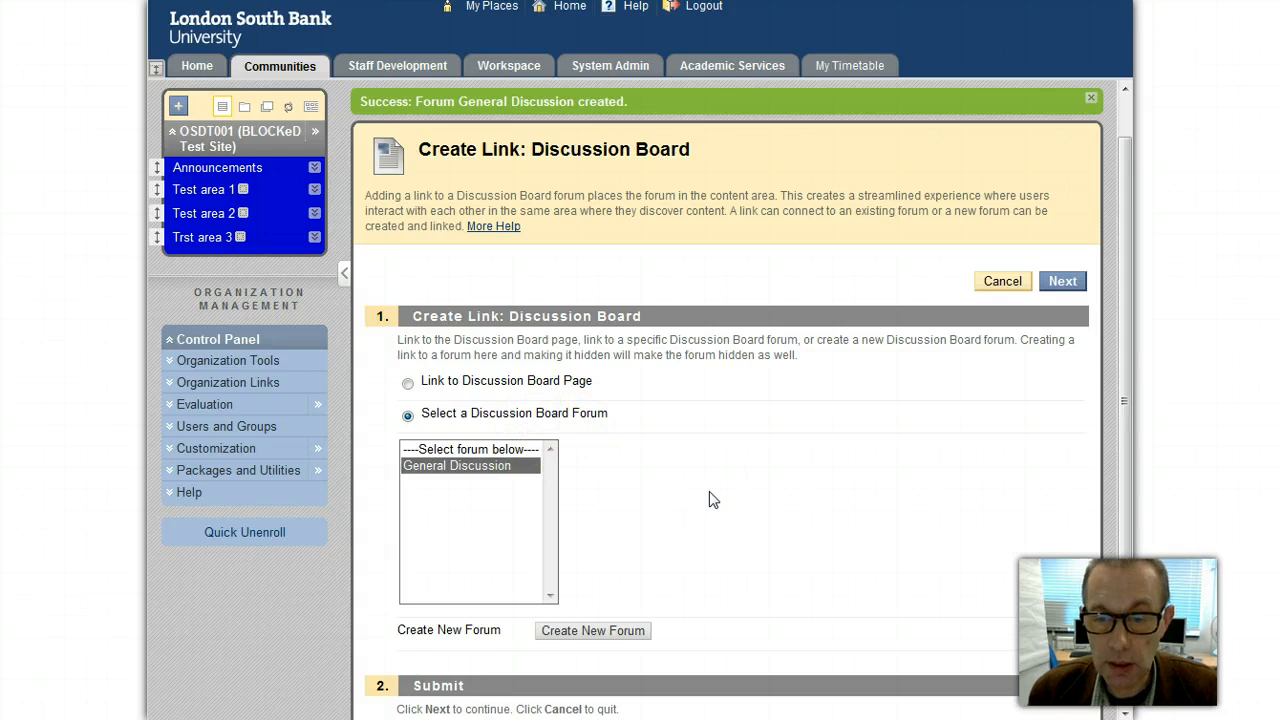
pyautogui.click(472, 467)
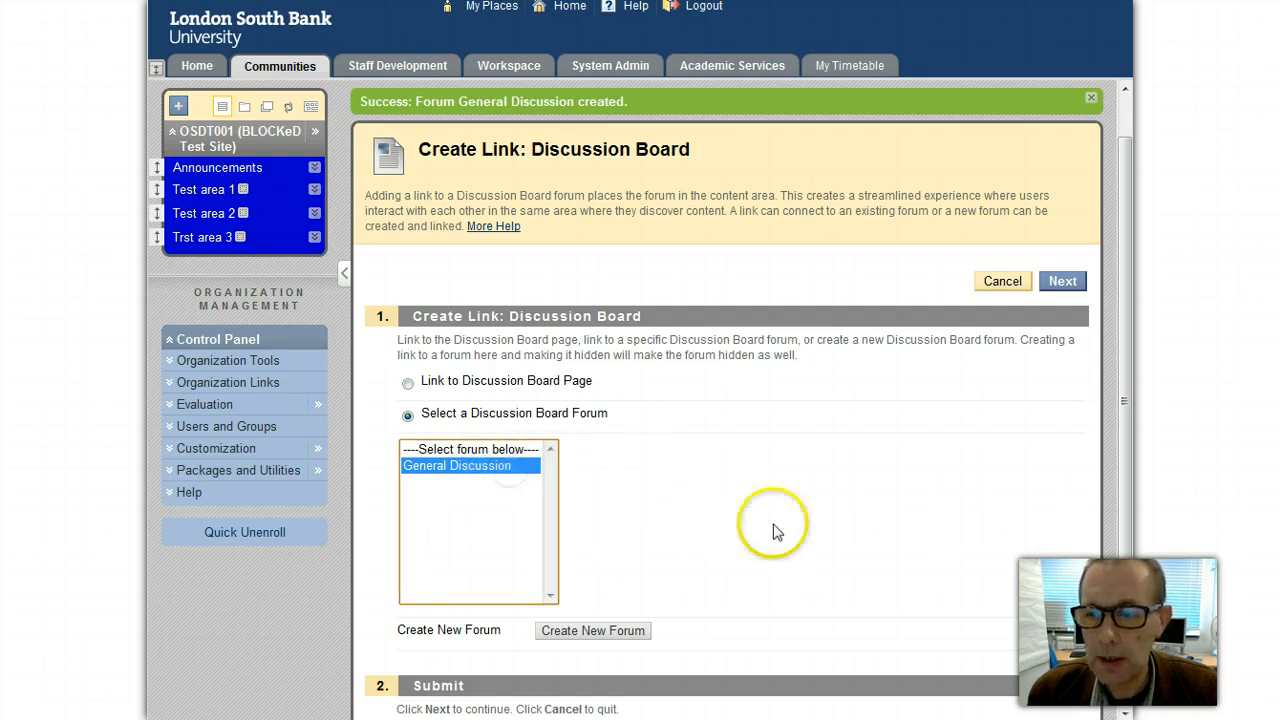
pyautogui.scroll(-1, 825, 550)
pyautogui.click(1063, 690)
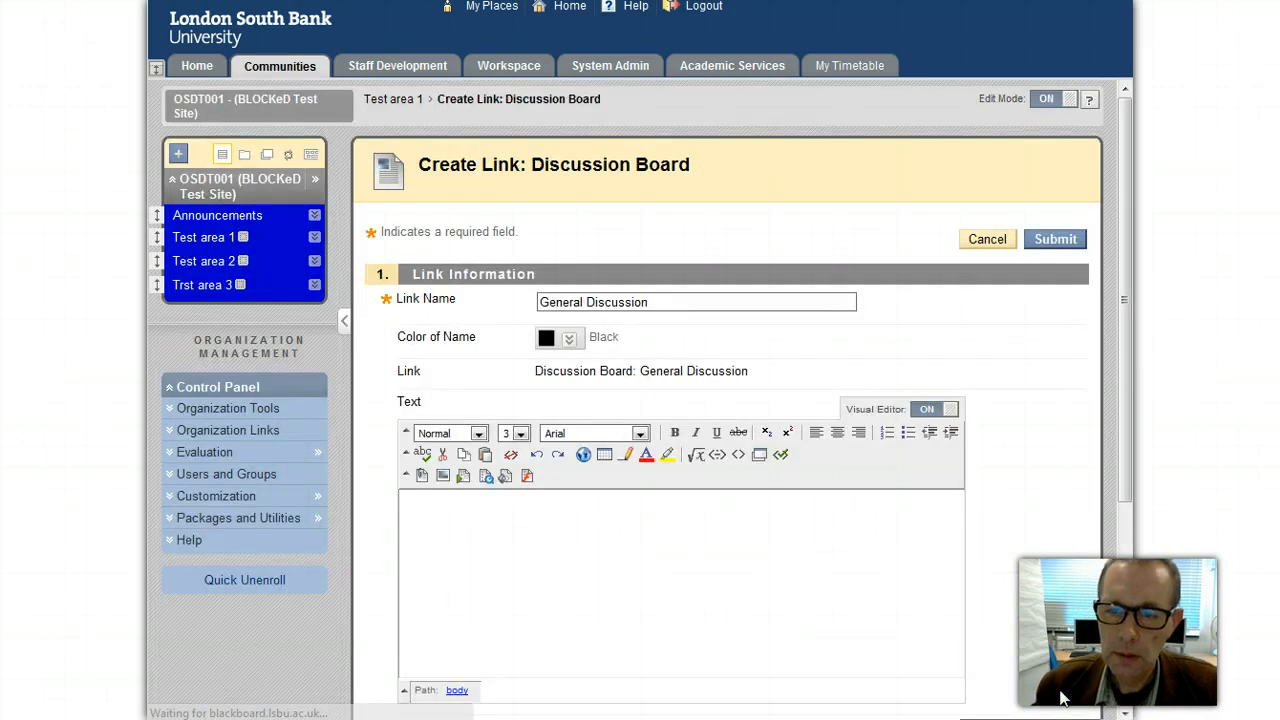
# Step: Append ' - Week 1' so the Link Name reads 'General Discussion - Week 1'
pyautogui.click(672, 301)
pyautogui.scroll(-2, 674, 303)
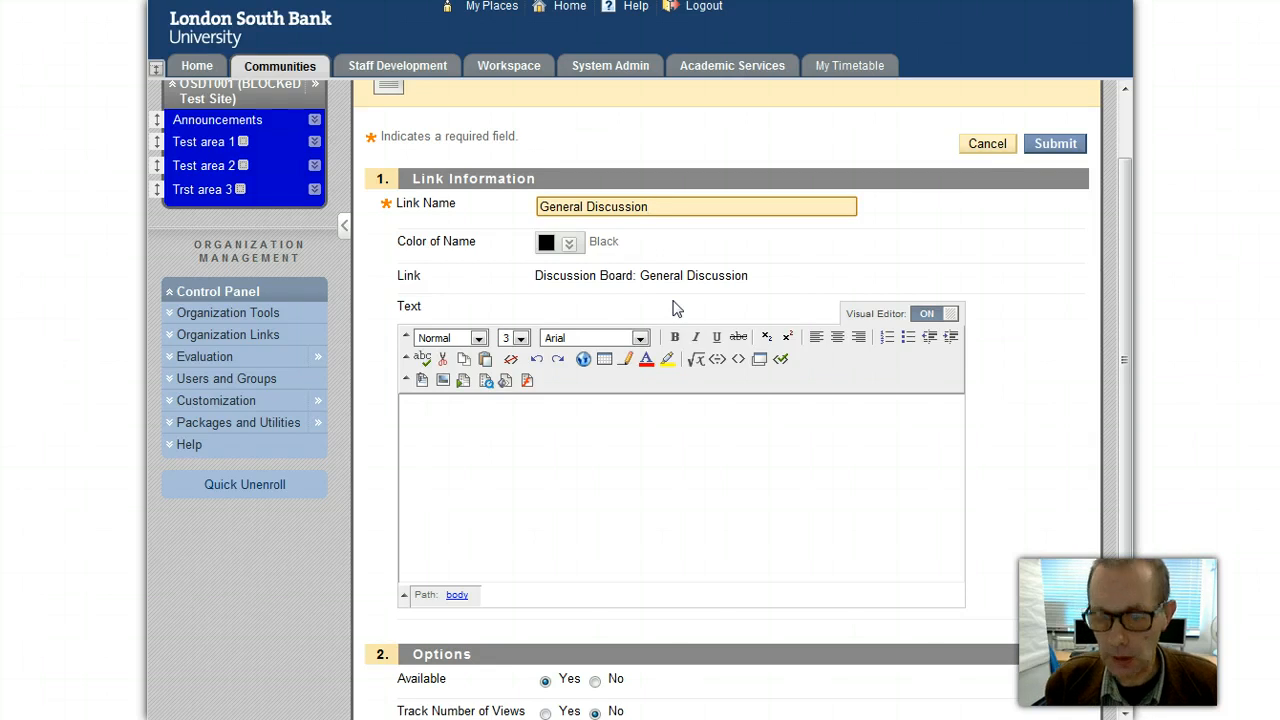
pyautogui.write('- ')
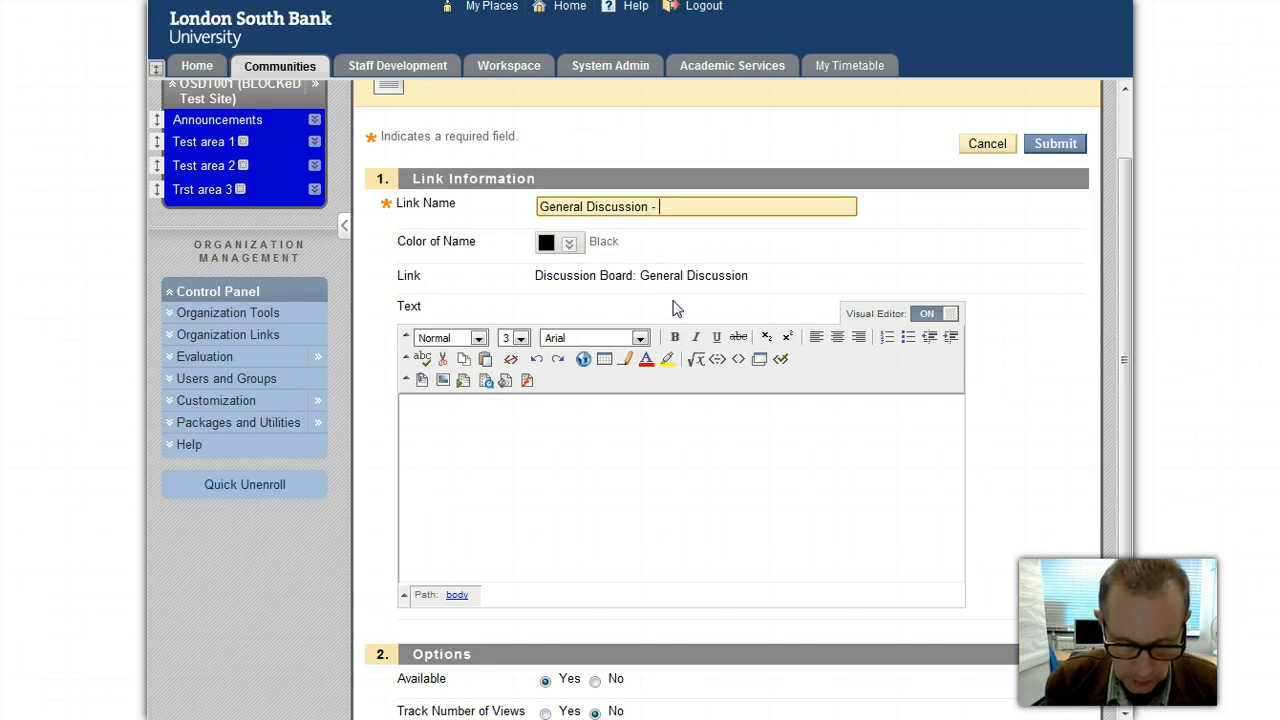
pyautogui.write('Week 1')
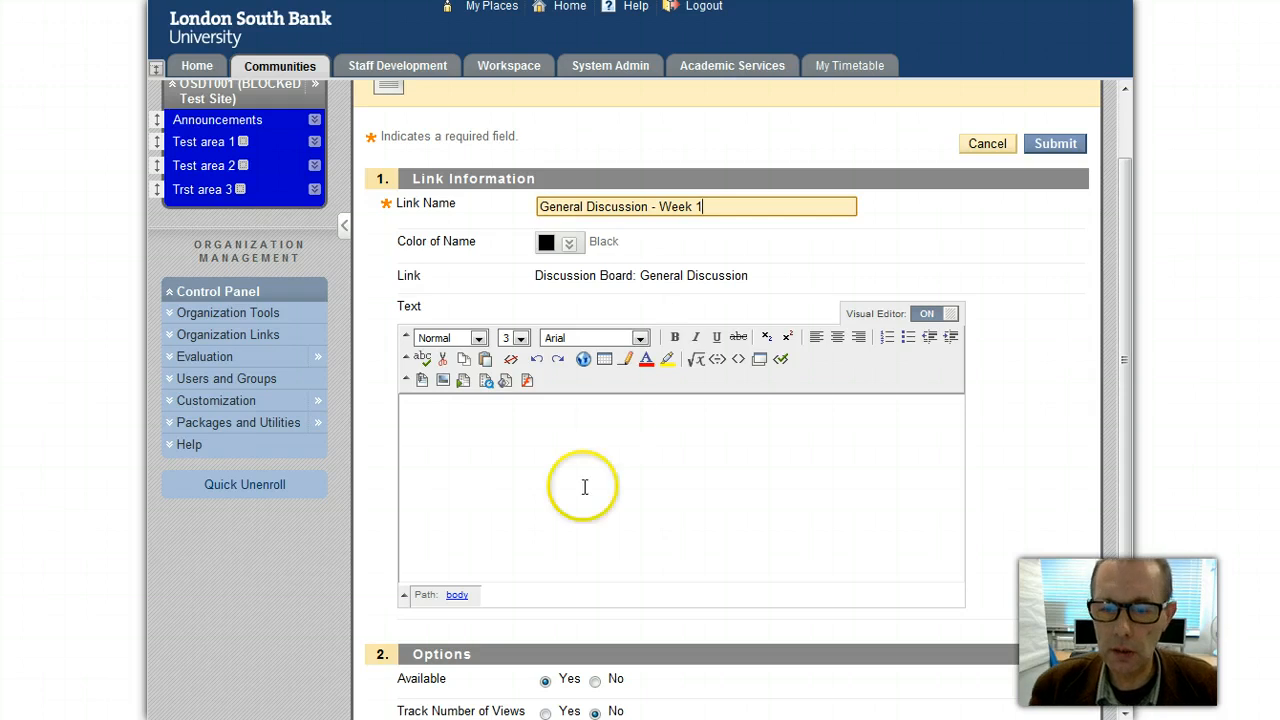
pyautogui.click(502, 430)
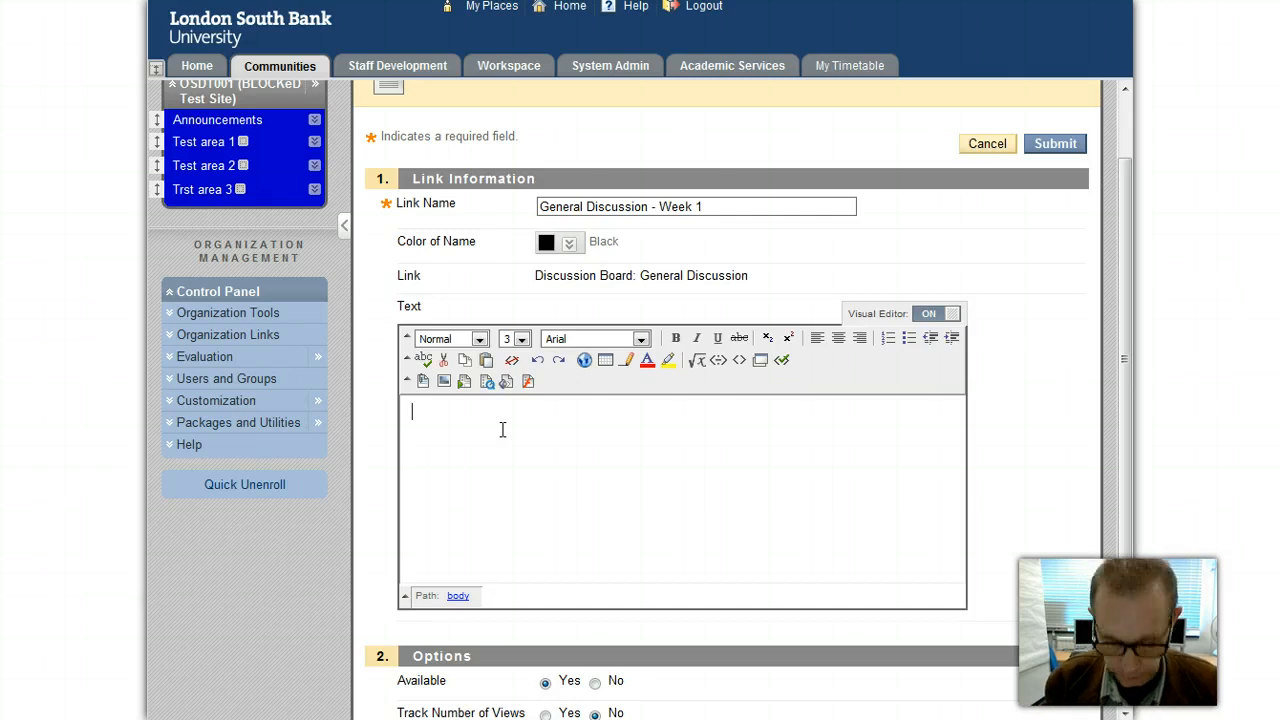
# Step: Enter the text 'Please comment on your experiences of your placement in week one.' as the link's instruction
pyautogui.write('Please ')
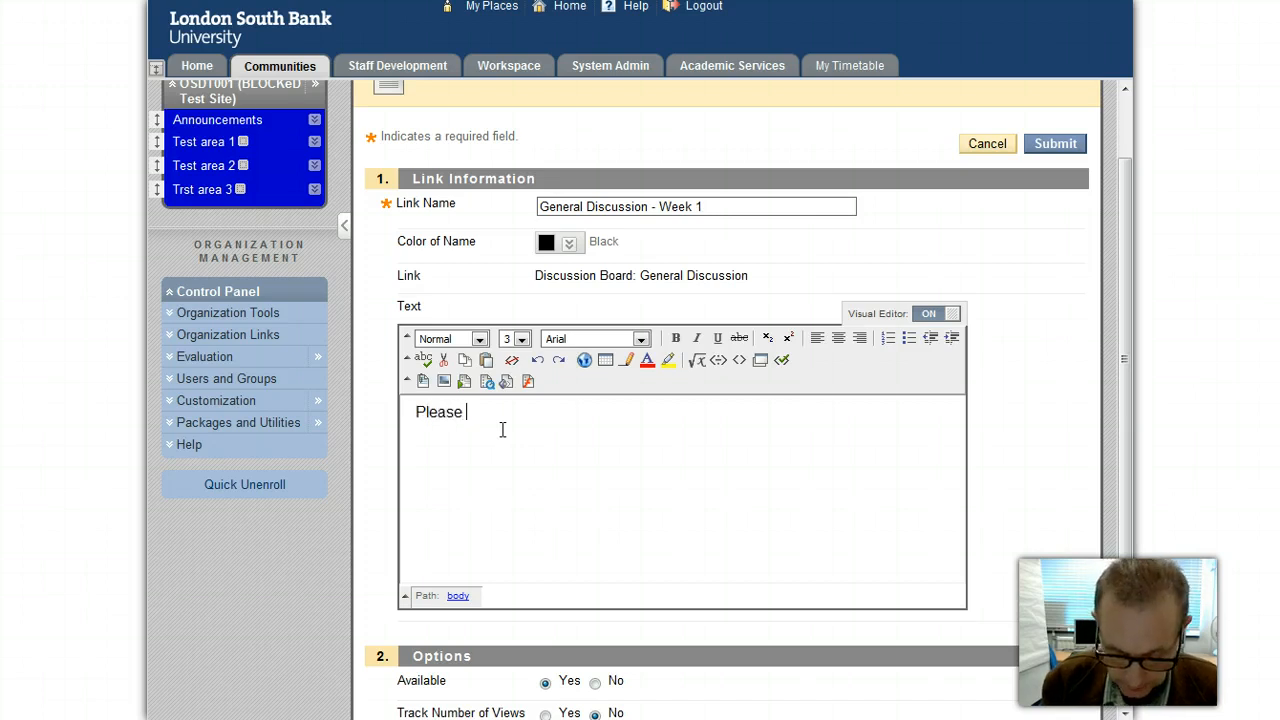
pyautogui.write('comm')
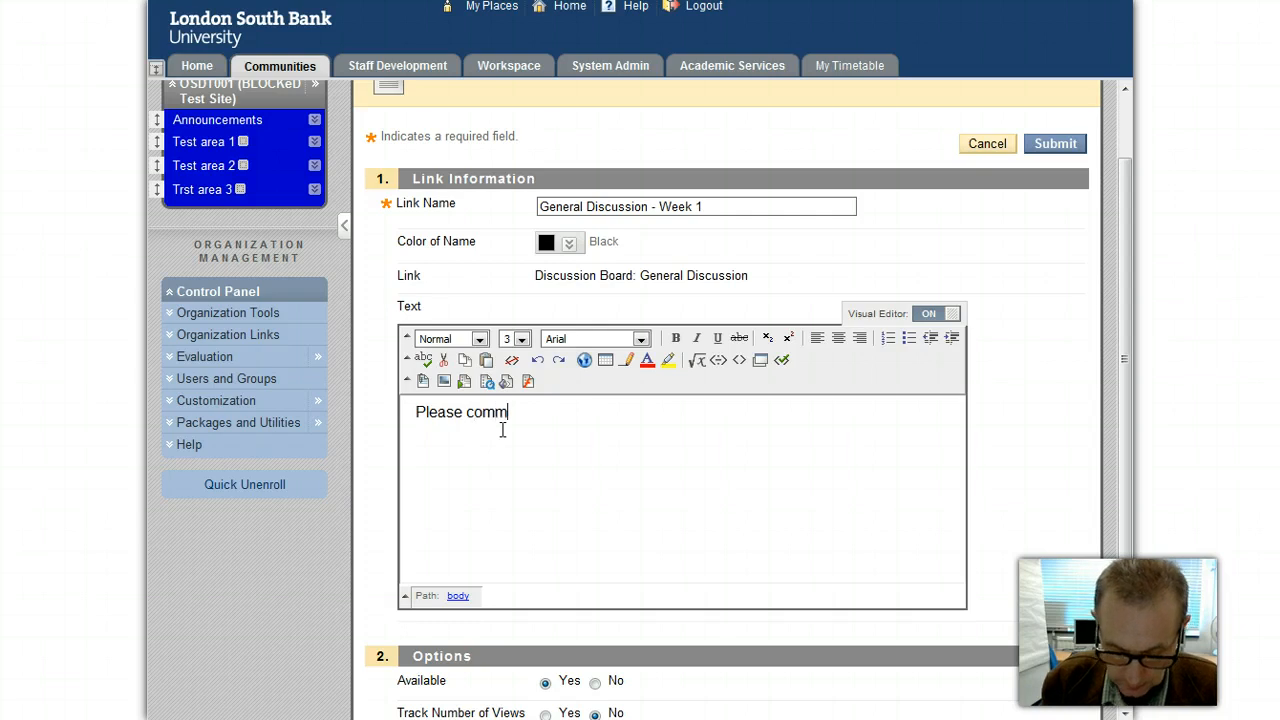
pyautogui.write('ent o')
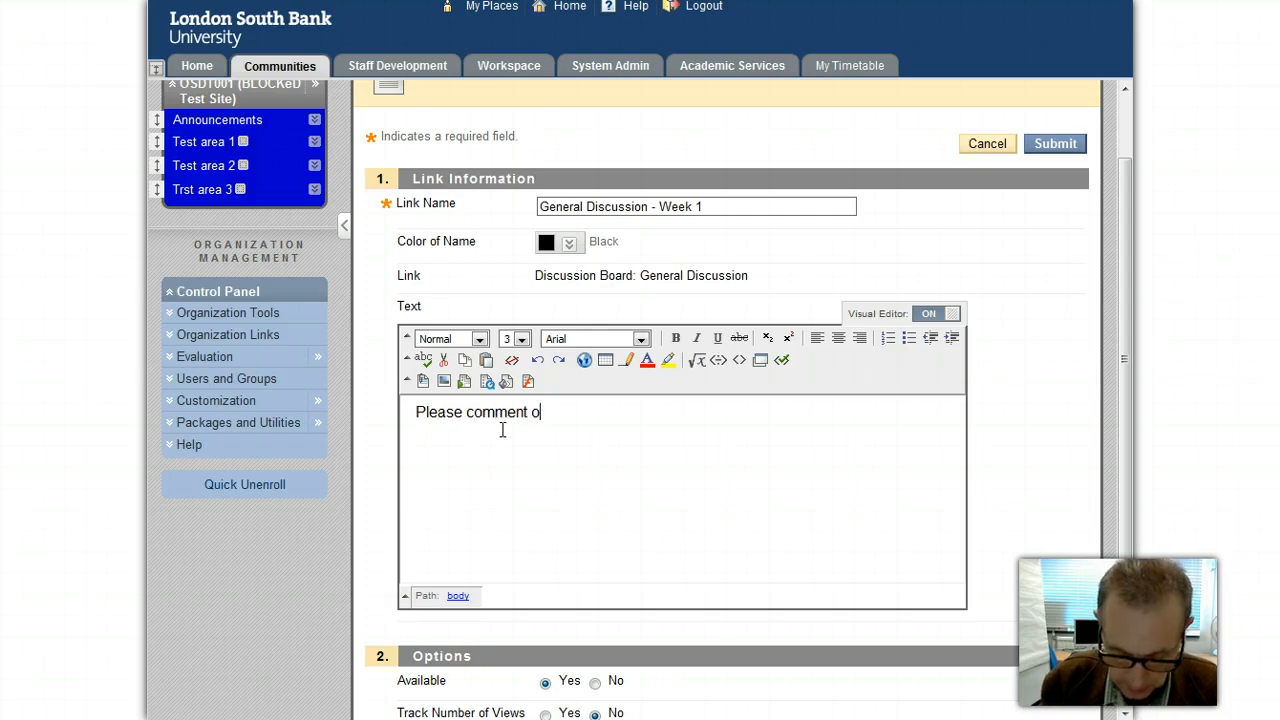
pyautogui.write('n your ex')
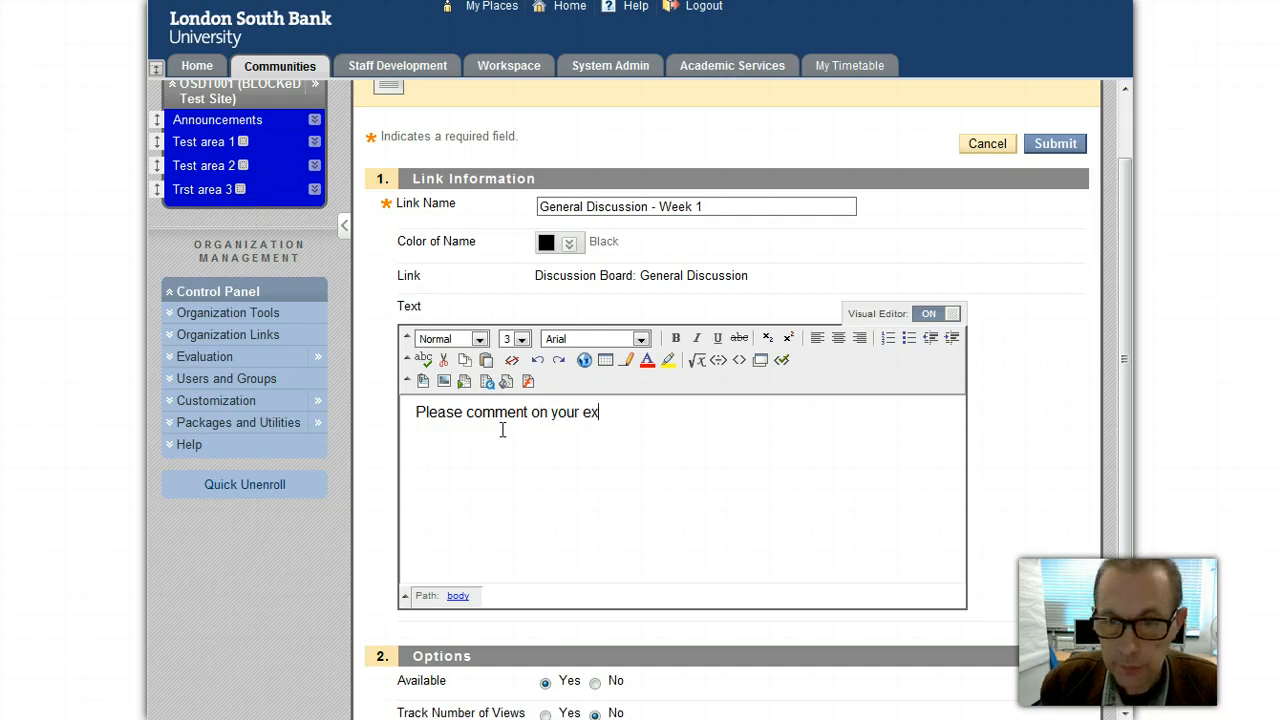
pyautogui.write('perien')
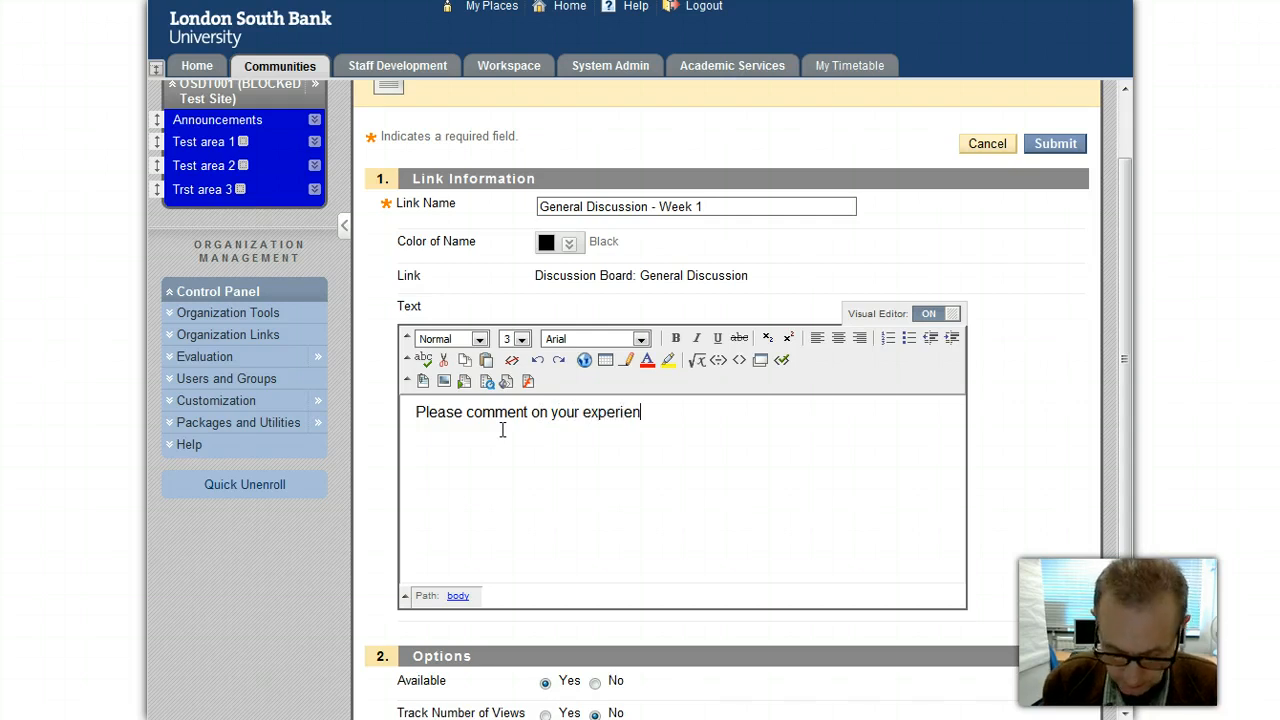
pyautogui.write('ces of')
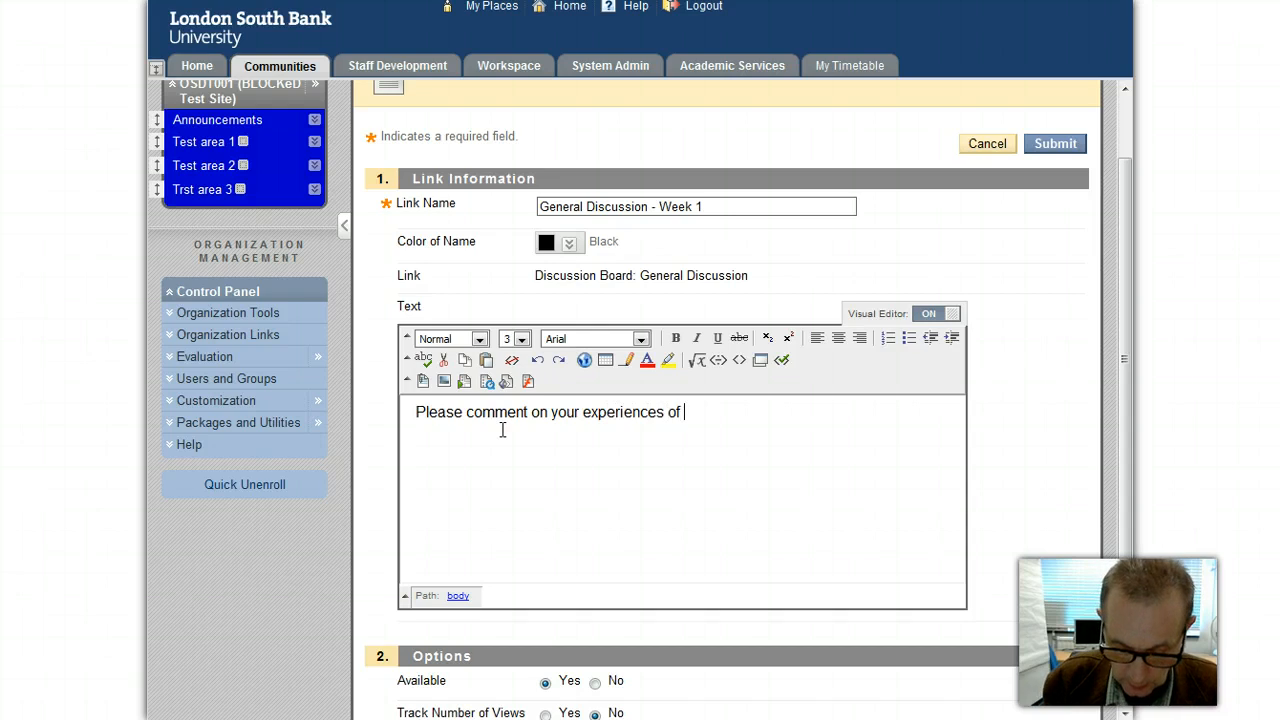
pyautogui.write(' your')
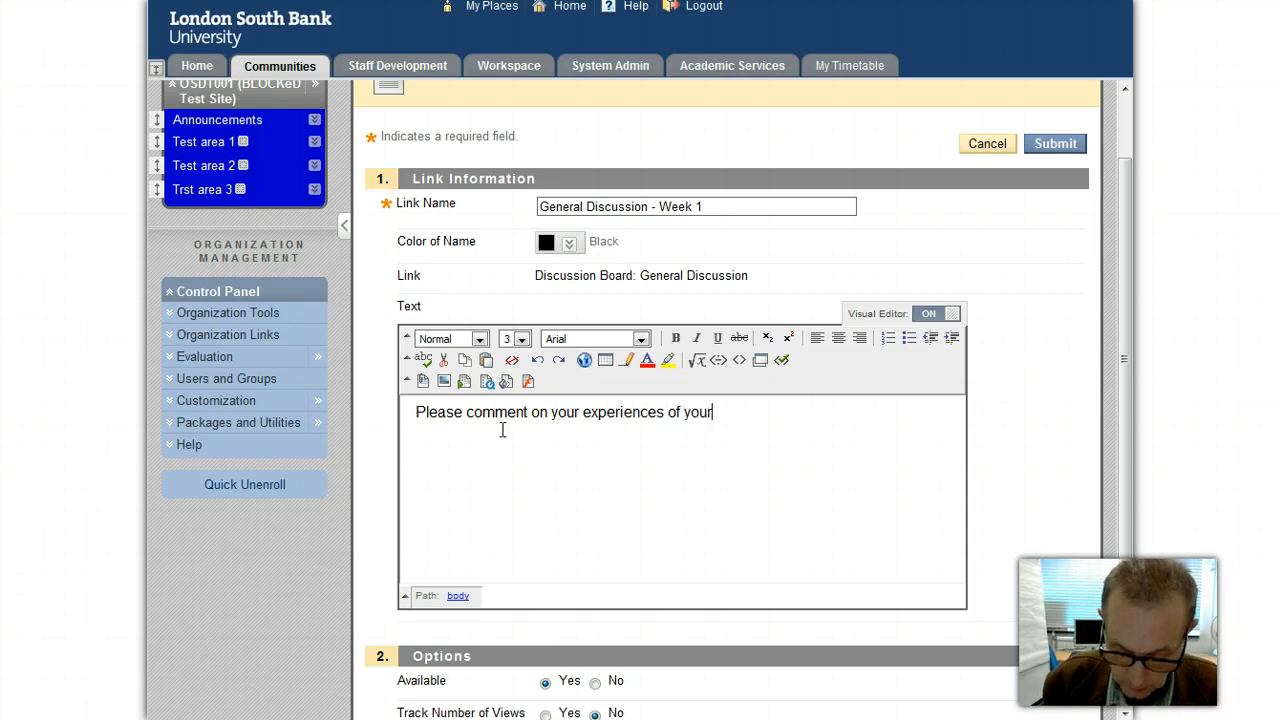
pyautogui.write(' placemen')
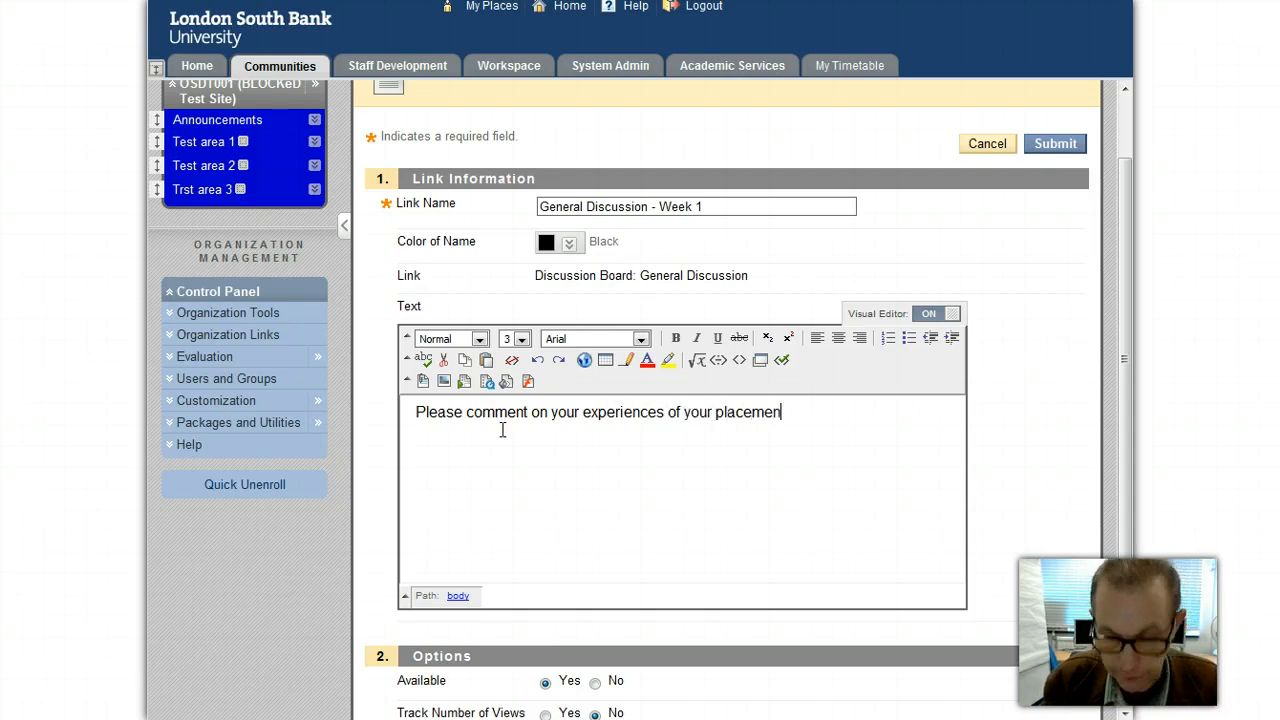
pyautogui.write('t in w')
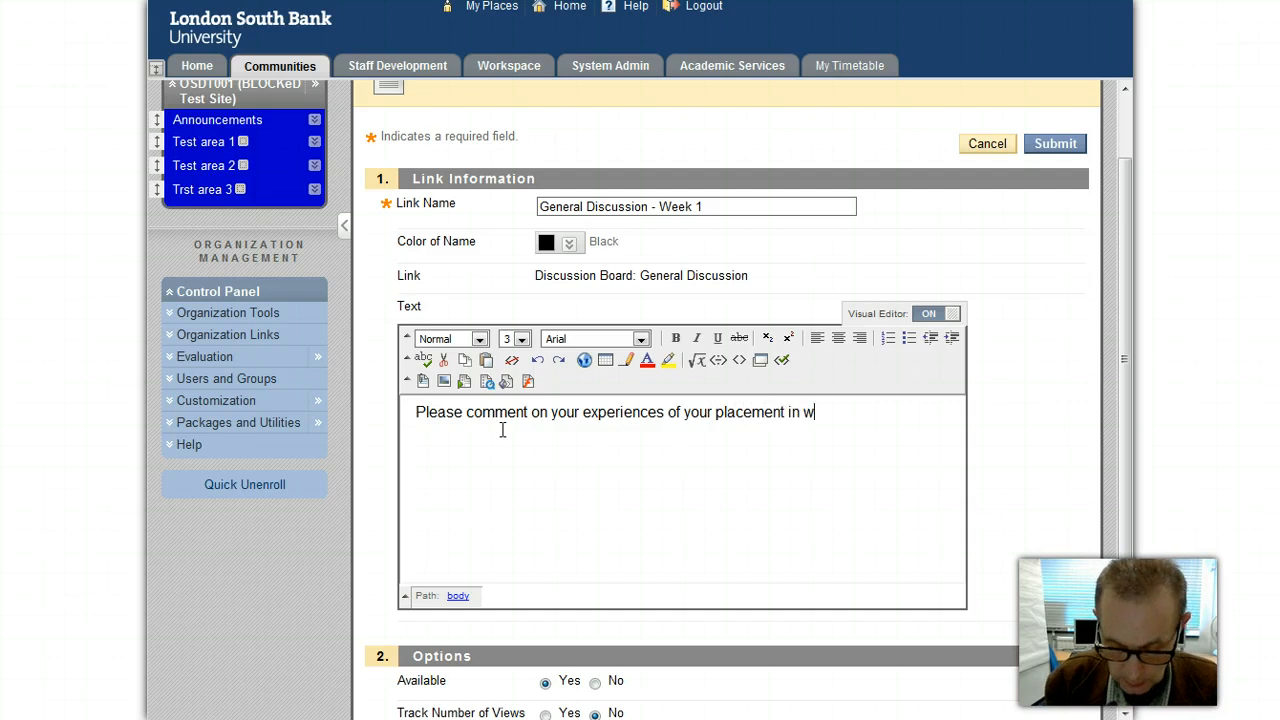
pyautogui.write('eek one.')
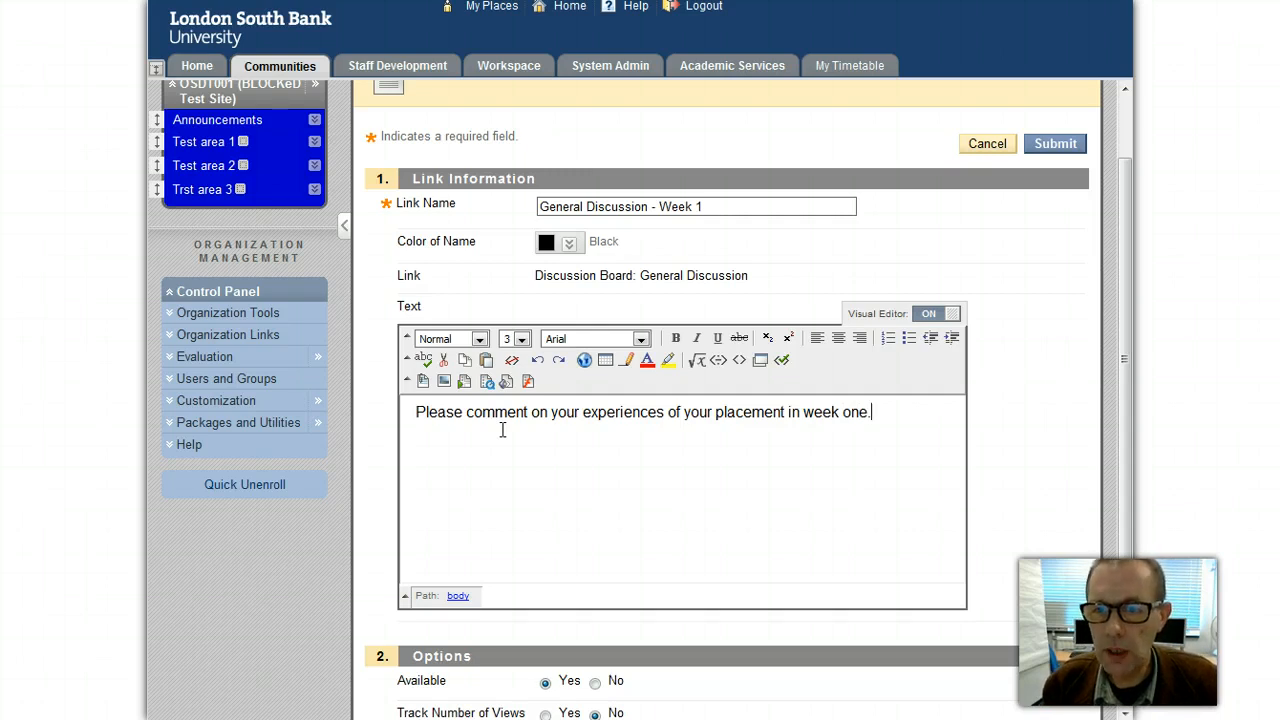
pyautogui.moveTo(1130, 455); pyautogui.dragTo(1120, 646)
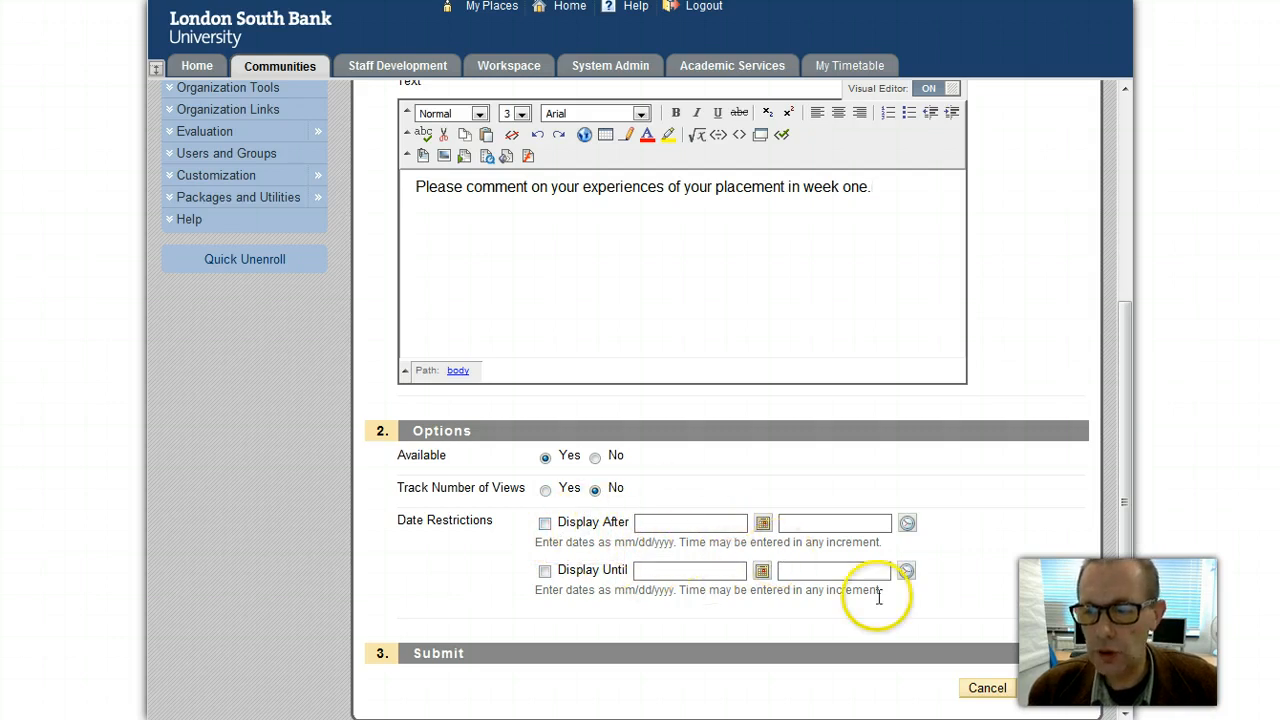
# Step: Submit the General Discussion - Week 1 link and switch Edit Mode off to view it as students do
pyautogui.click(1048, 692)
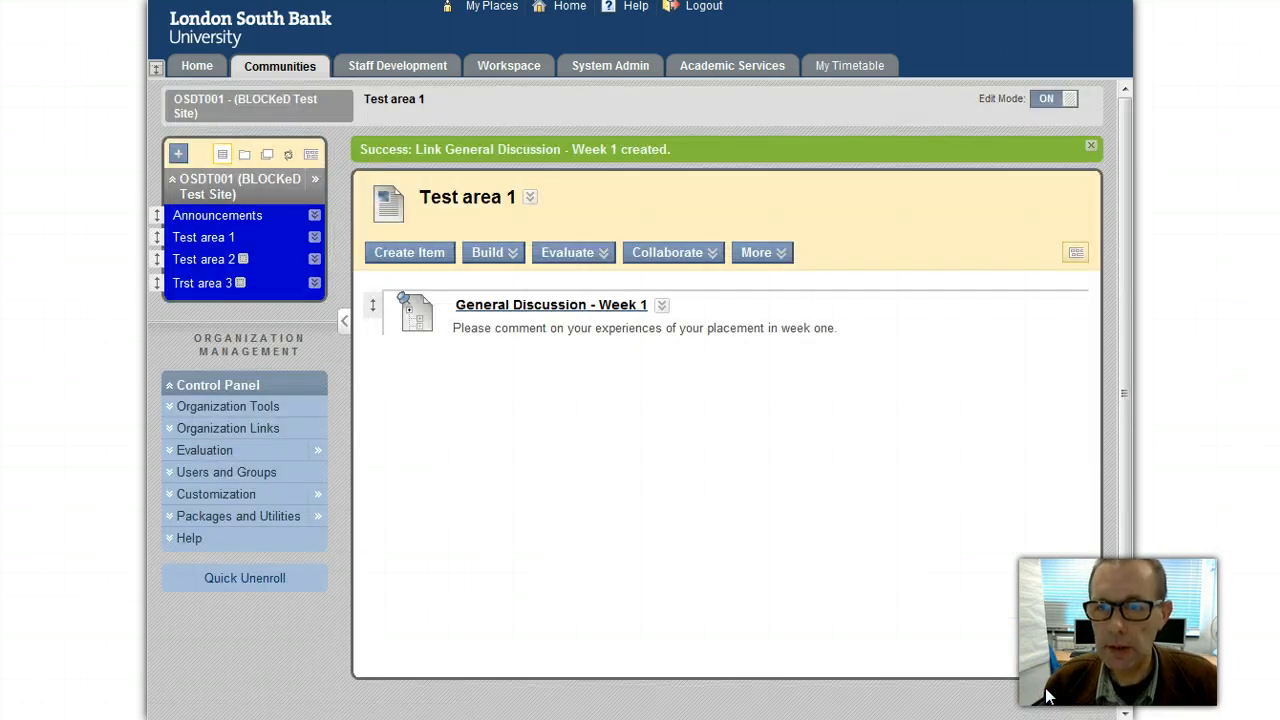
pyautogui.click(1046, 102)
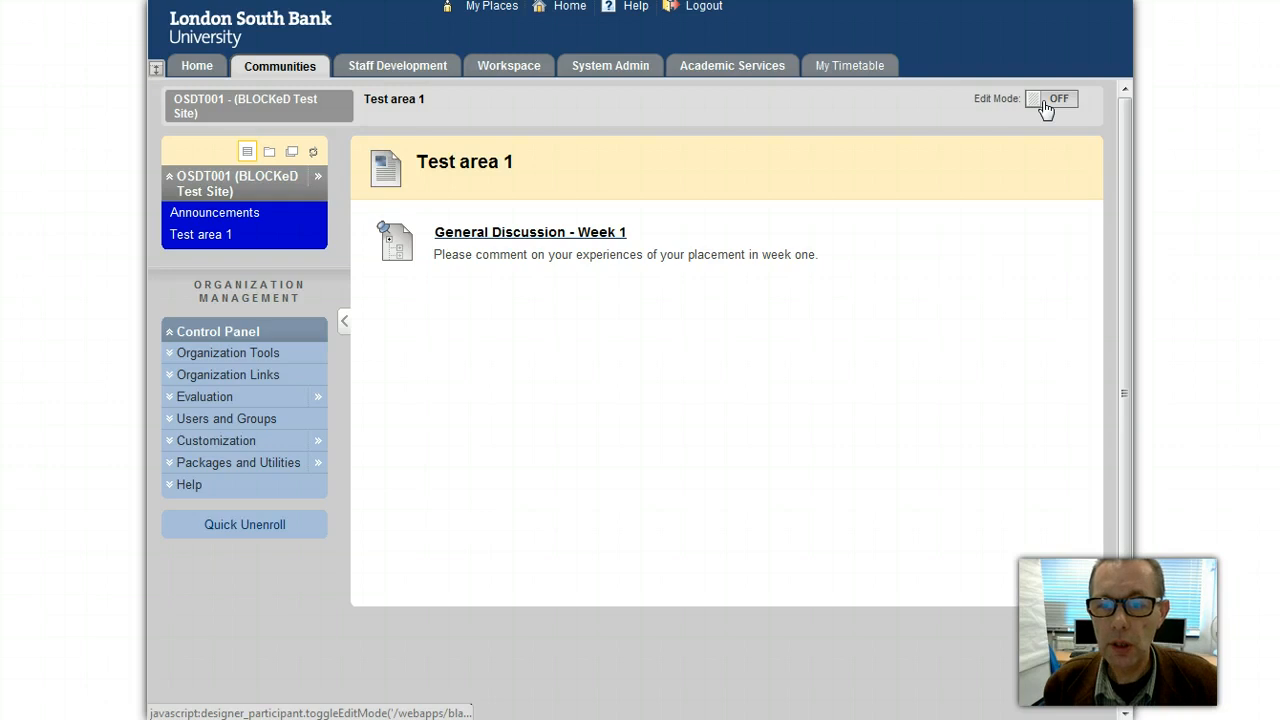
pyautogui.click(1045, 110)
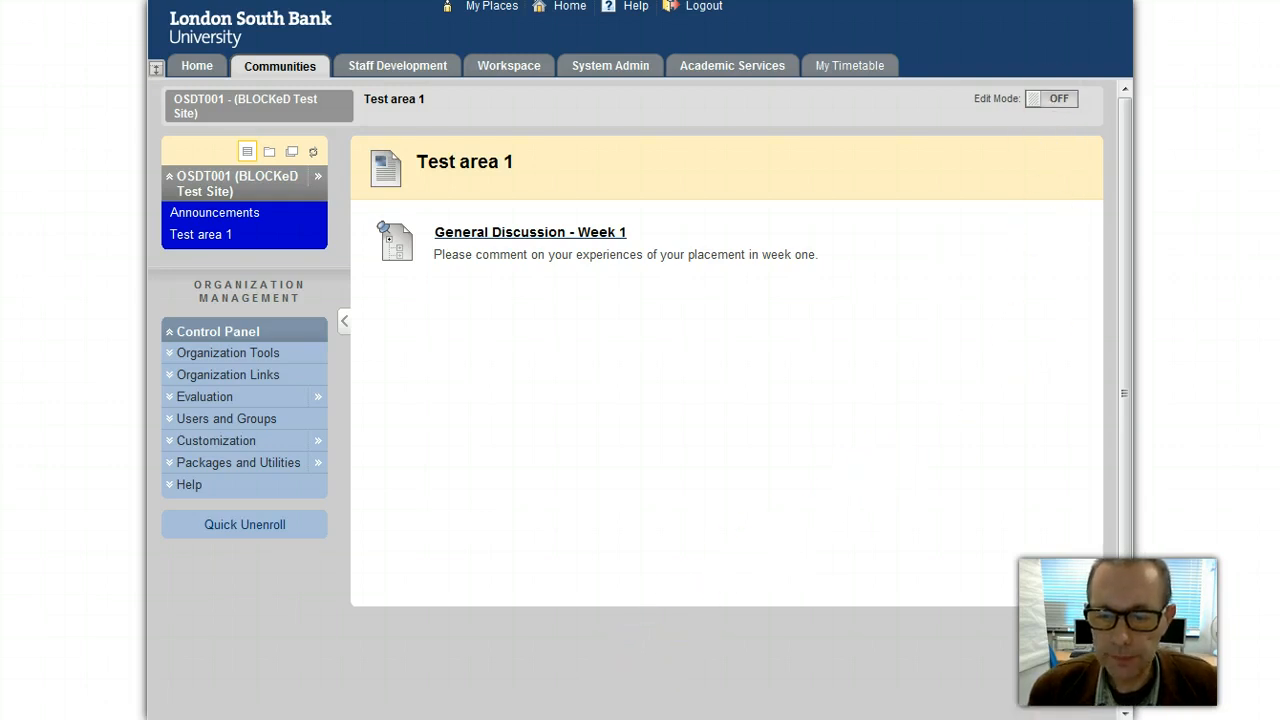